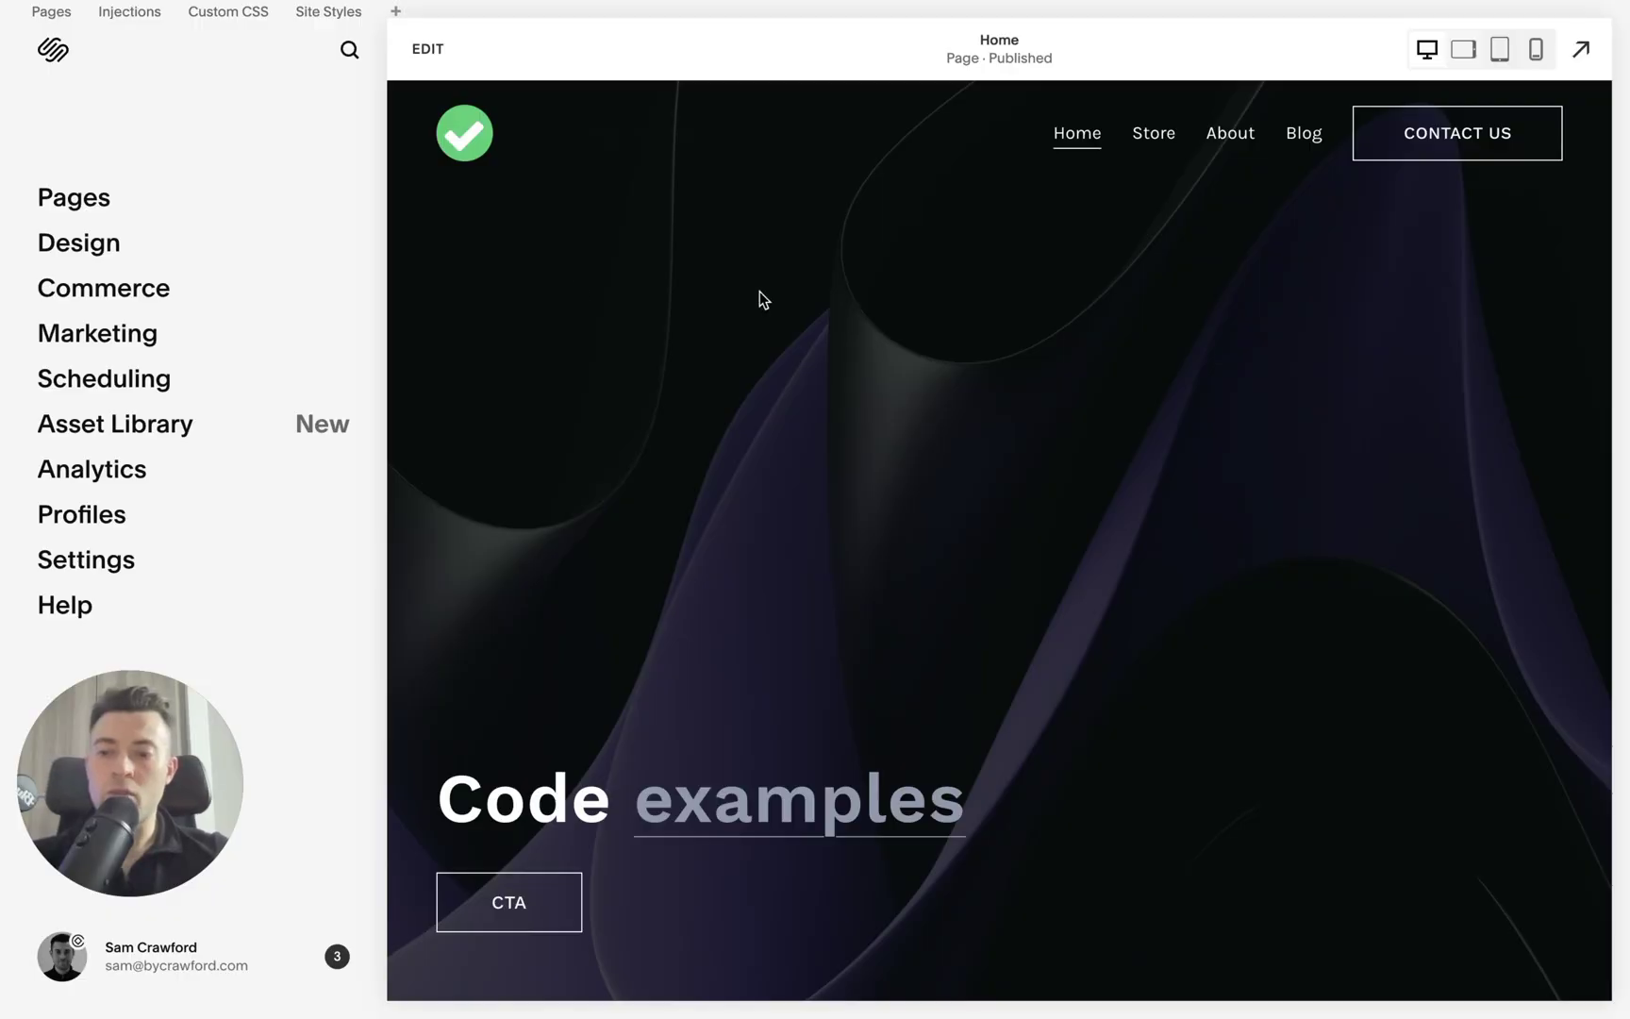
- Swap the hero's dark abstract background for the stock photo of people walking, found by searching 'group of people'
left_click(429, 52)
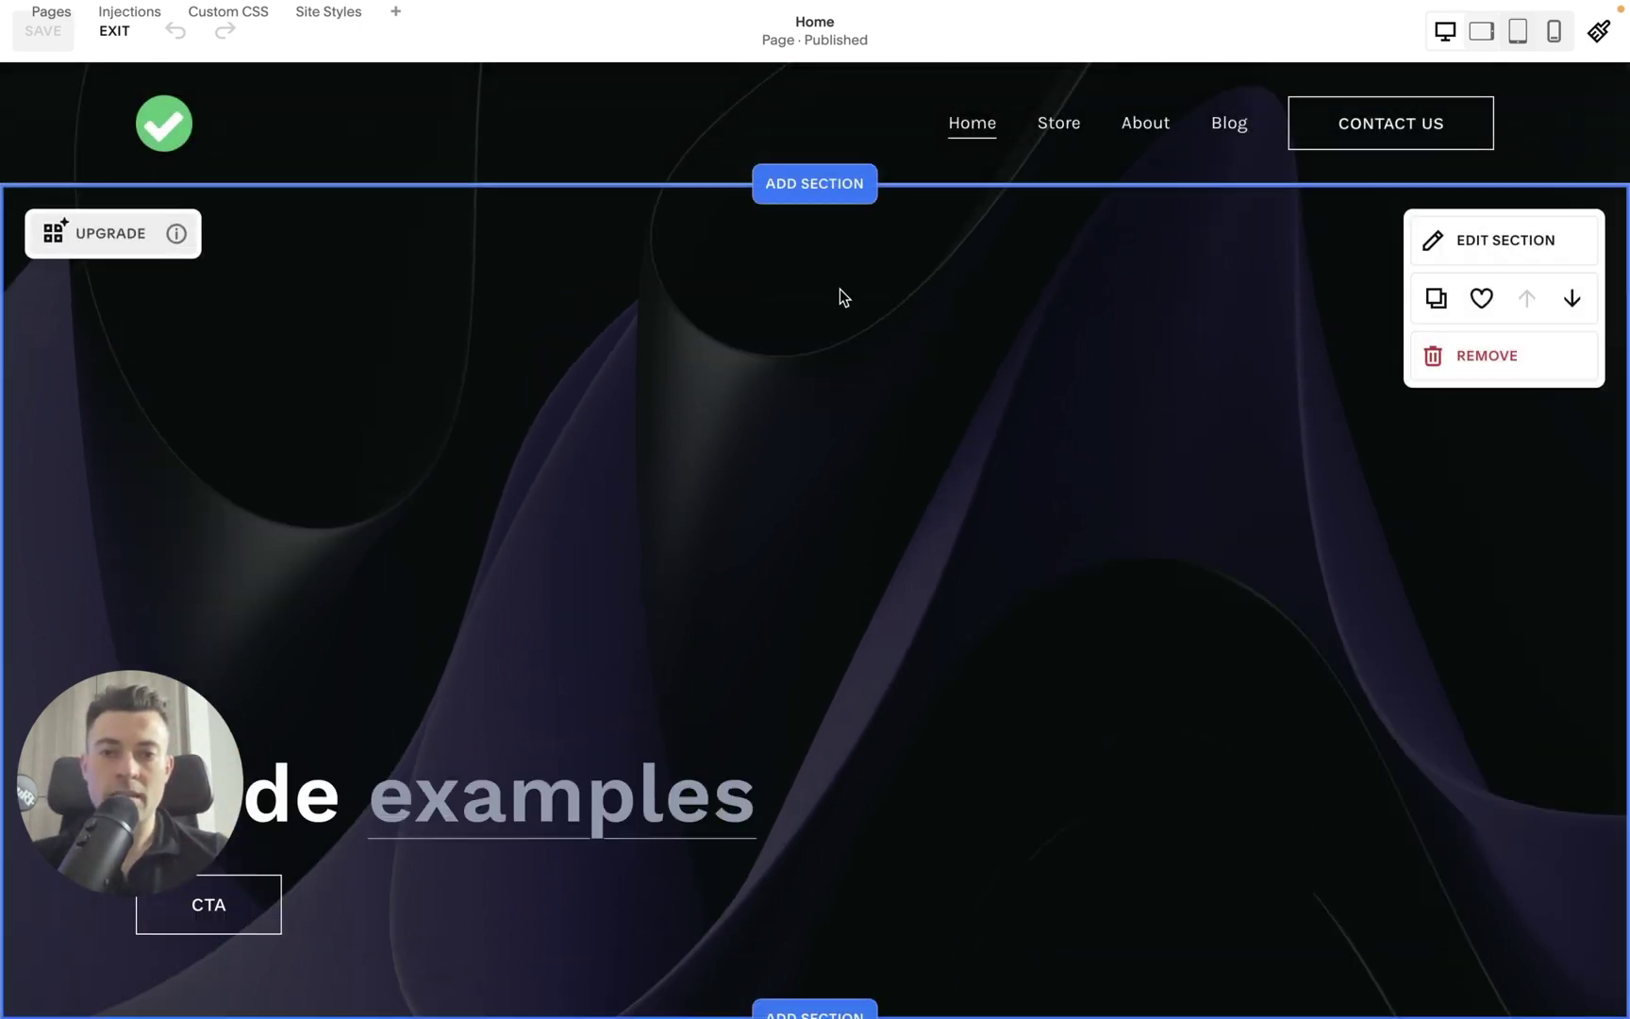
left_click(1562, 247)
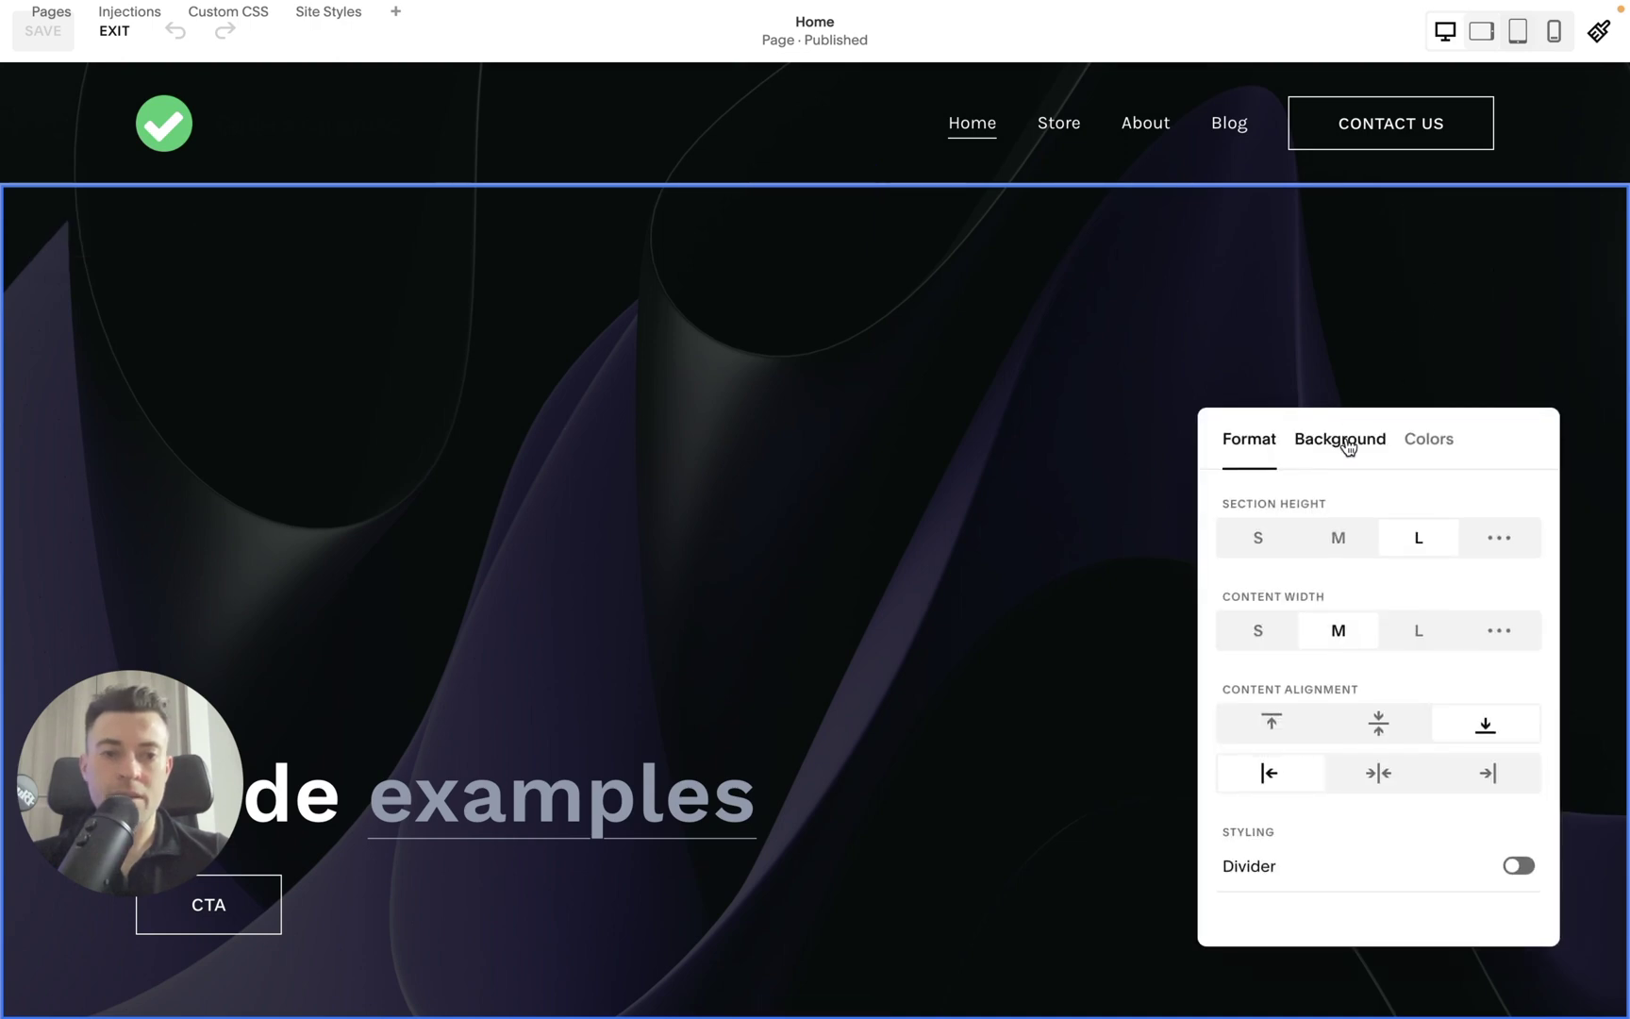
scroll(1061, 420, "down", 5)
left_click(1340, 165)
left_click(1260, 509)
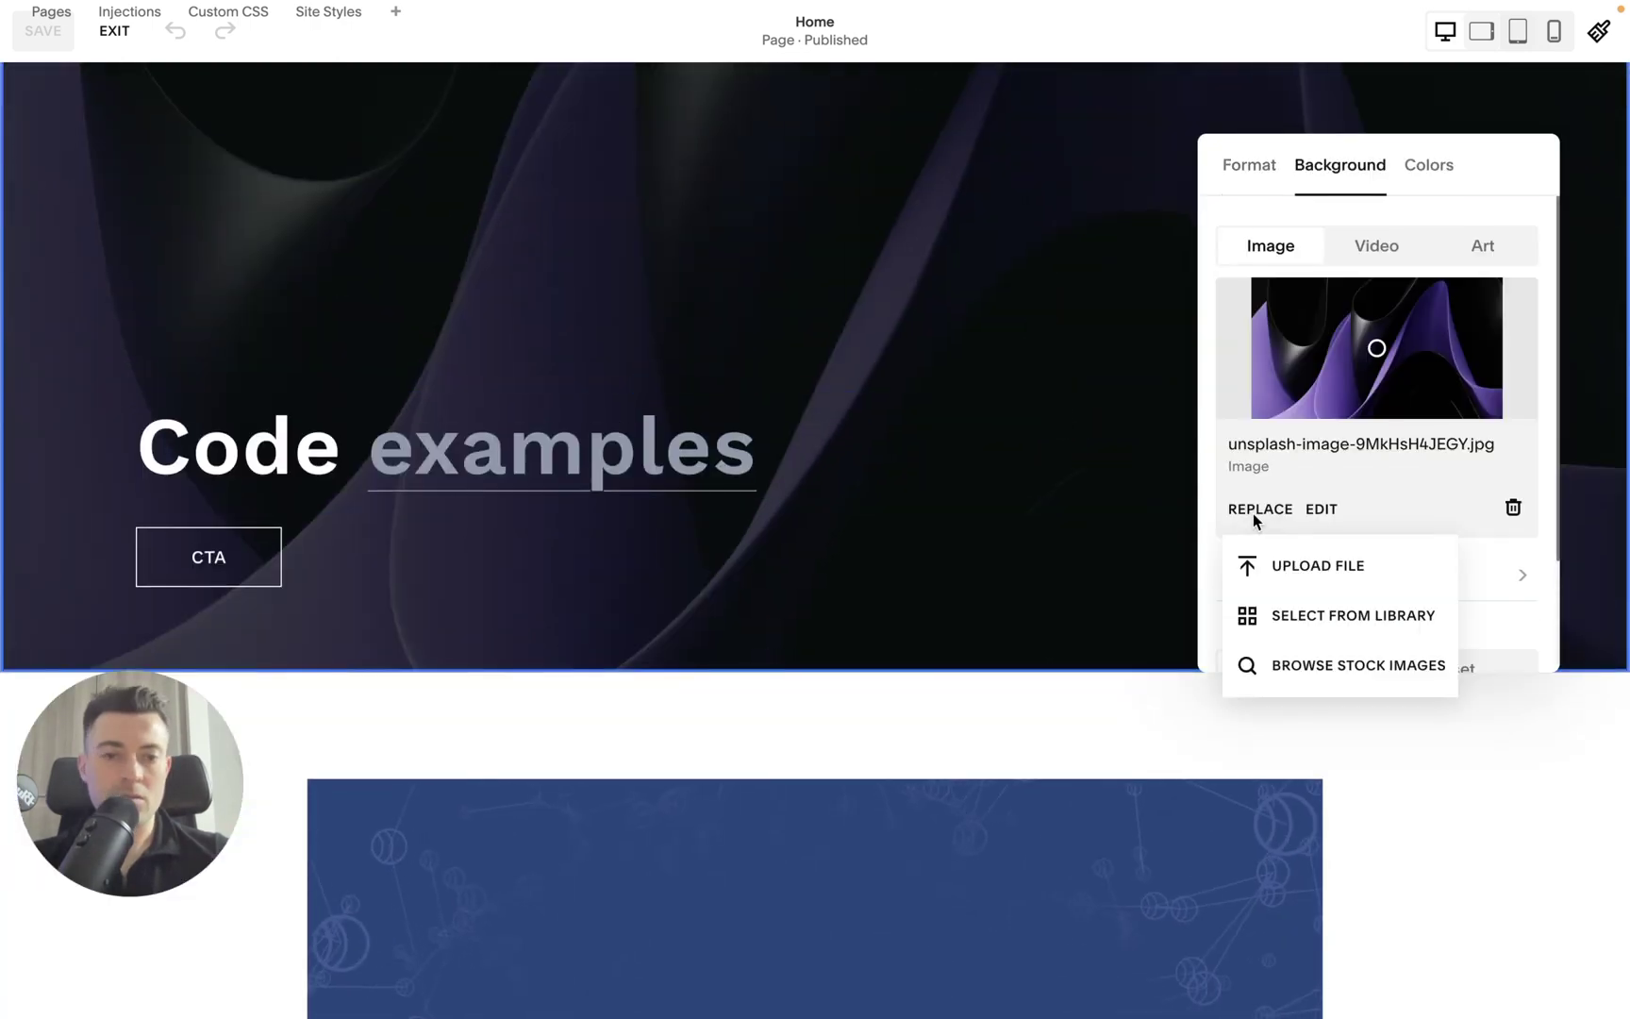
left_click(1348, 666)
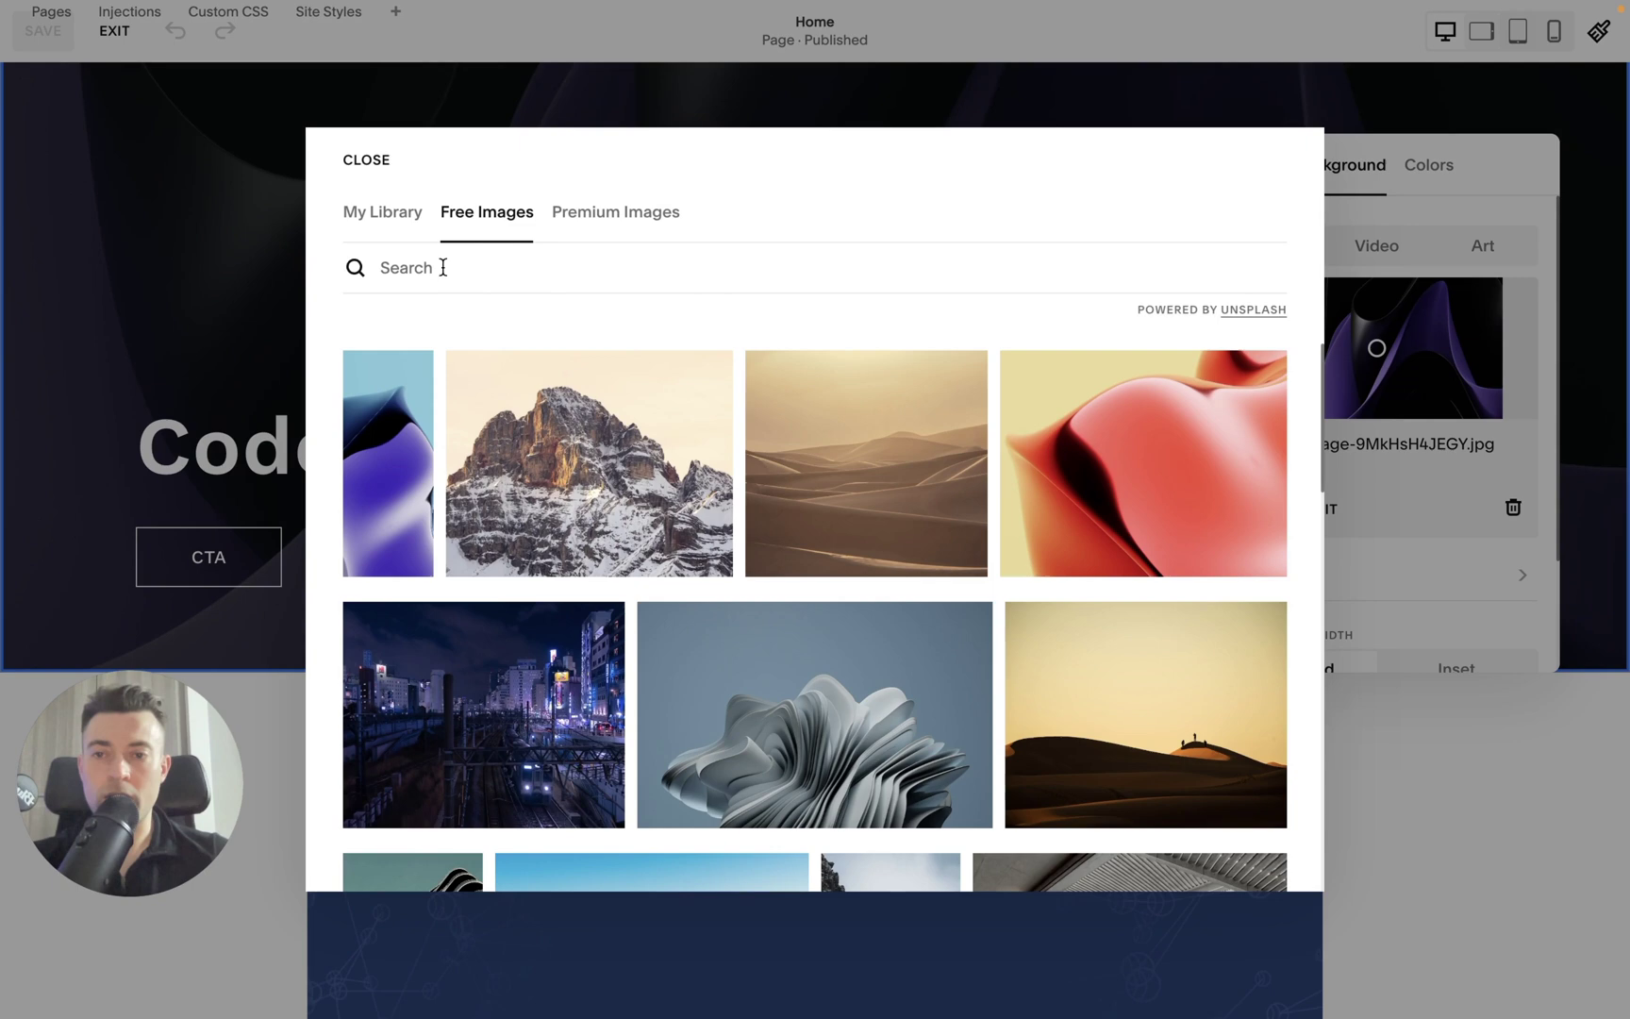
left_click(448, 260)
type("group of people")
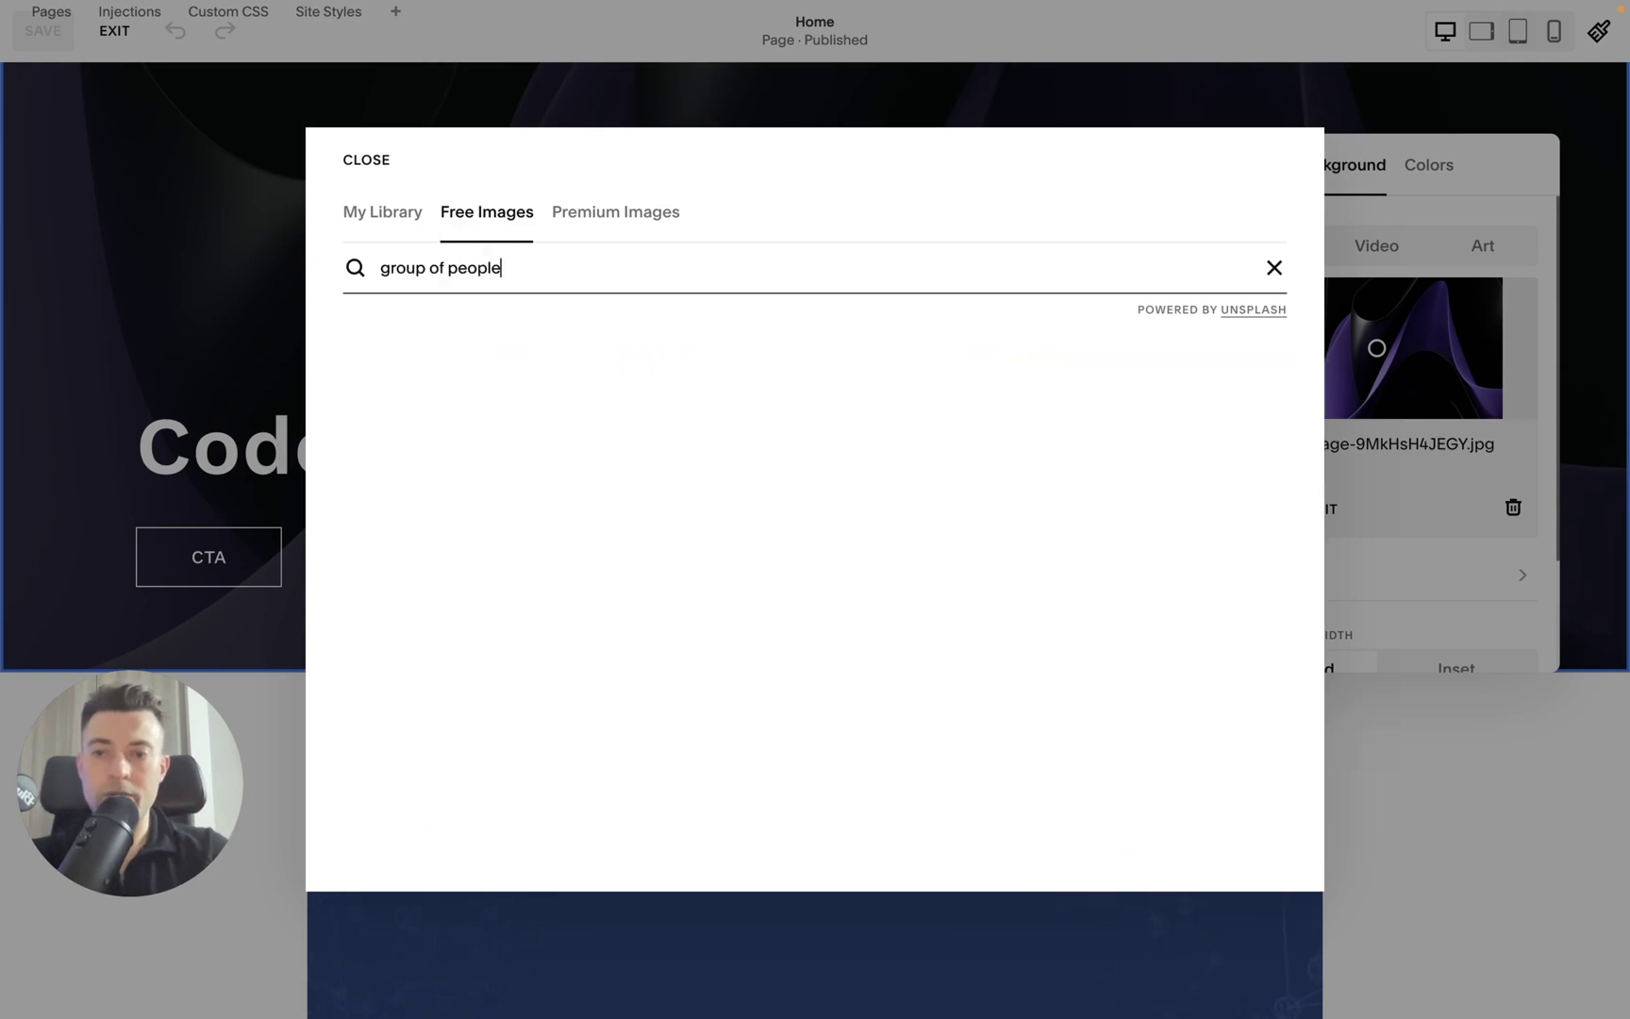
left_click(556, 717)
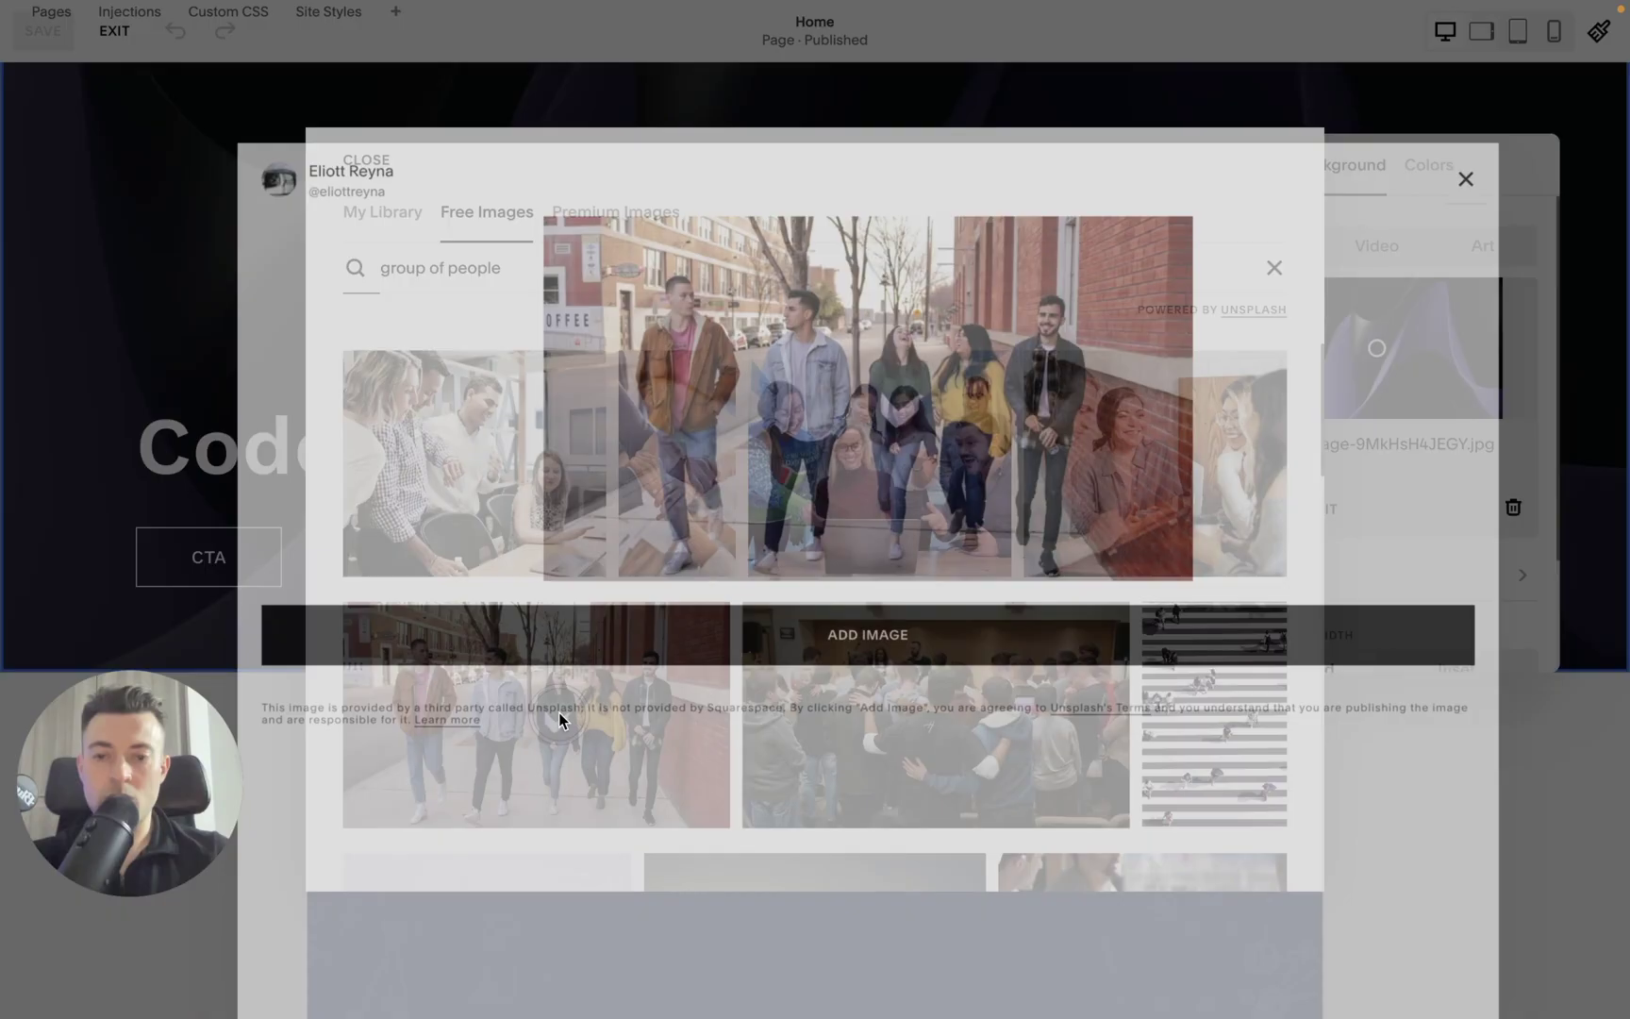
left_click(1077, 626)
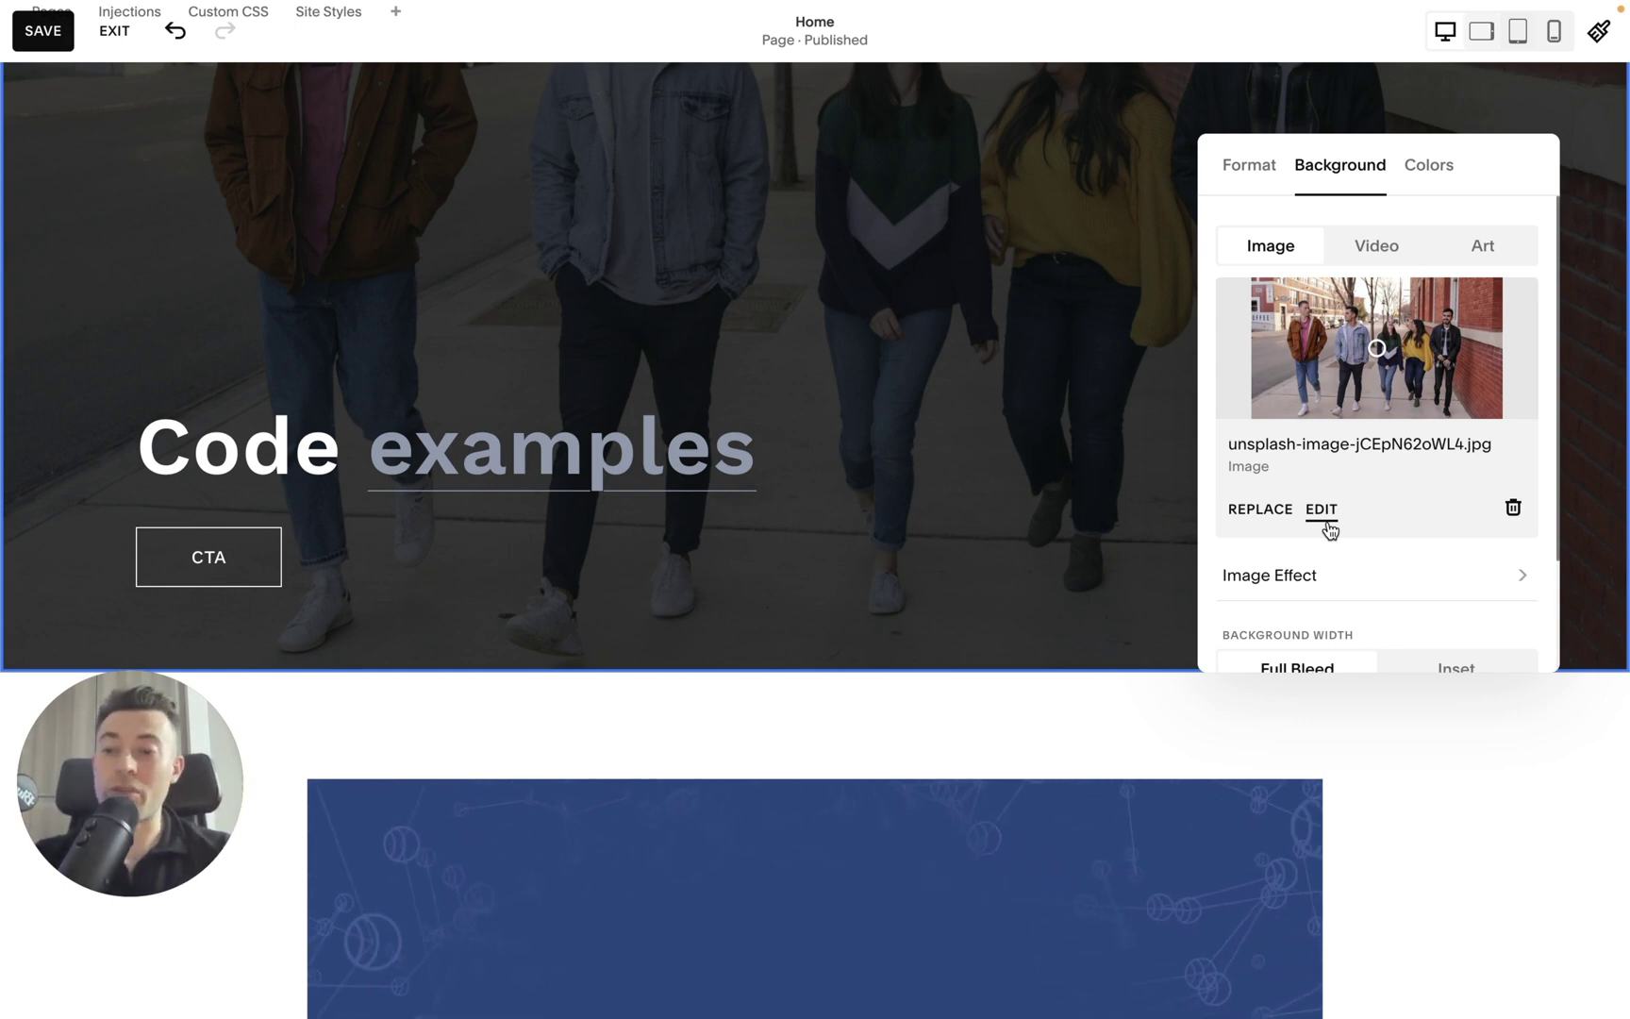
- Compare the hero in mobile and desktop previews, ending in mobile where only part of the group shows
left_click(1032, 249)
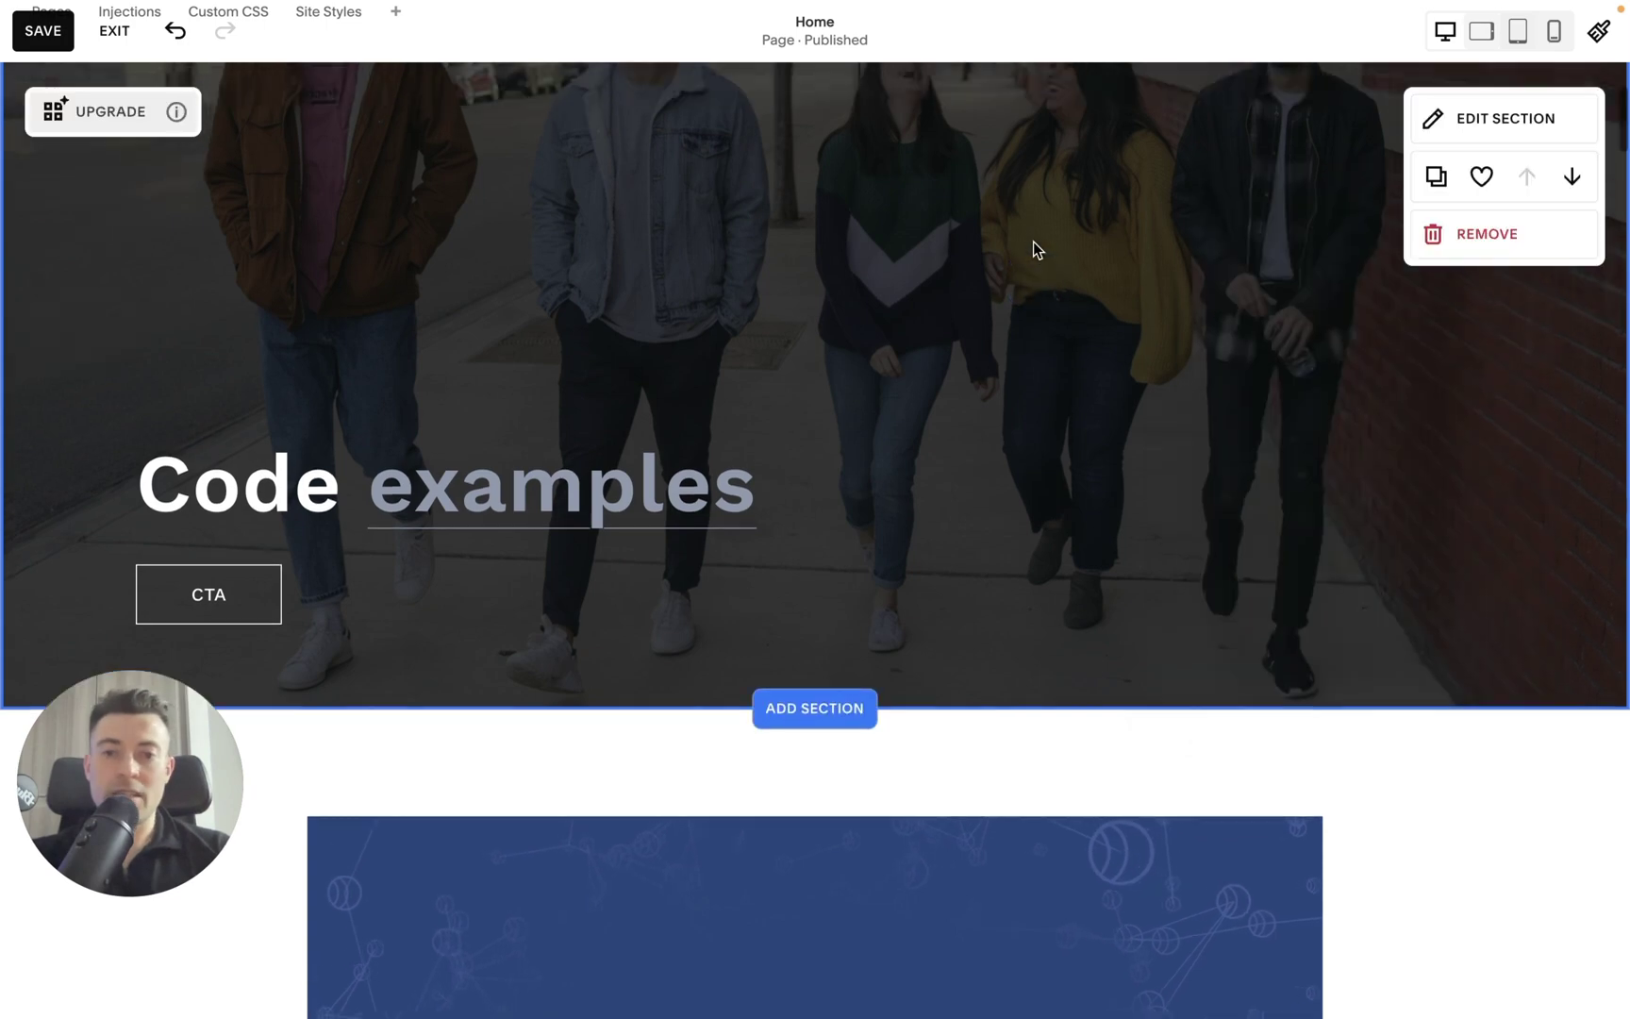
scroll(1037, 247, "up", 3)
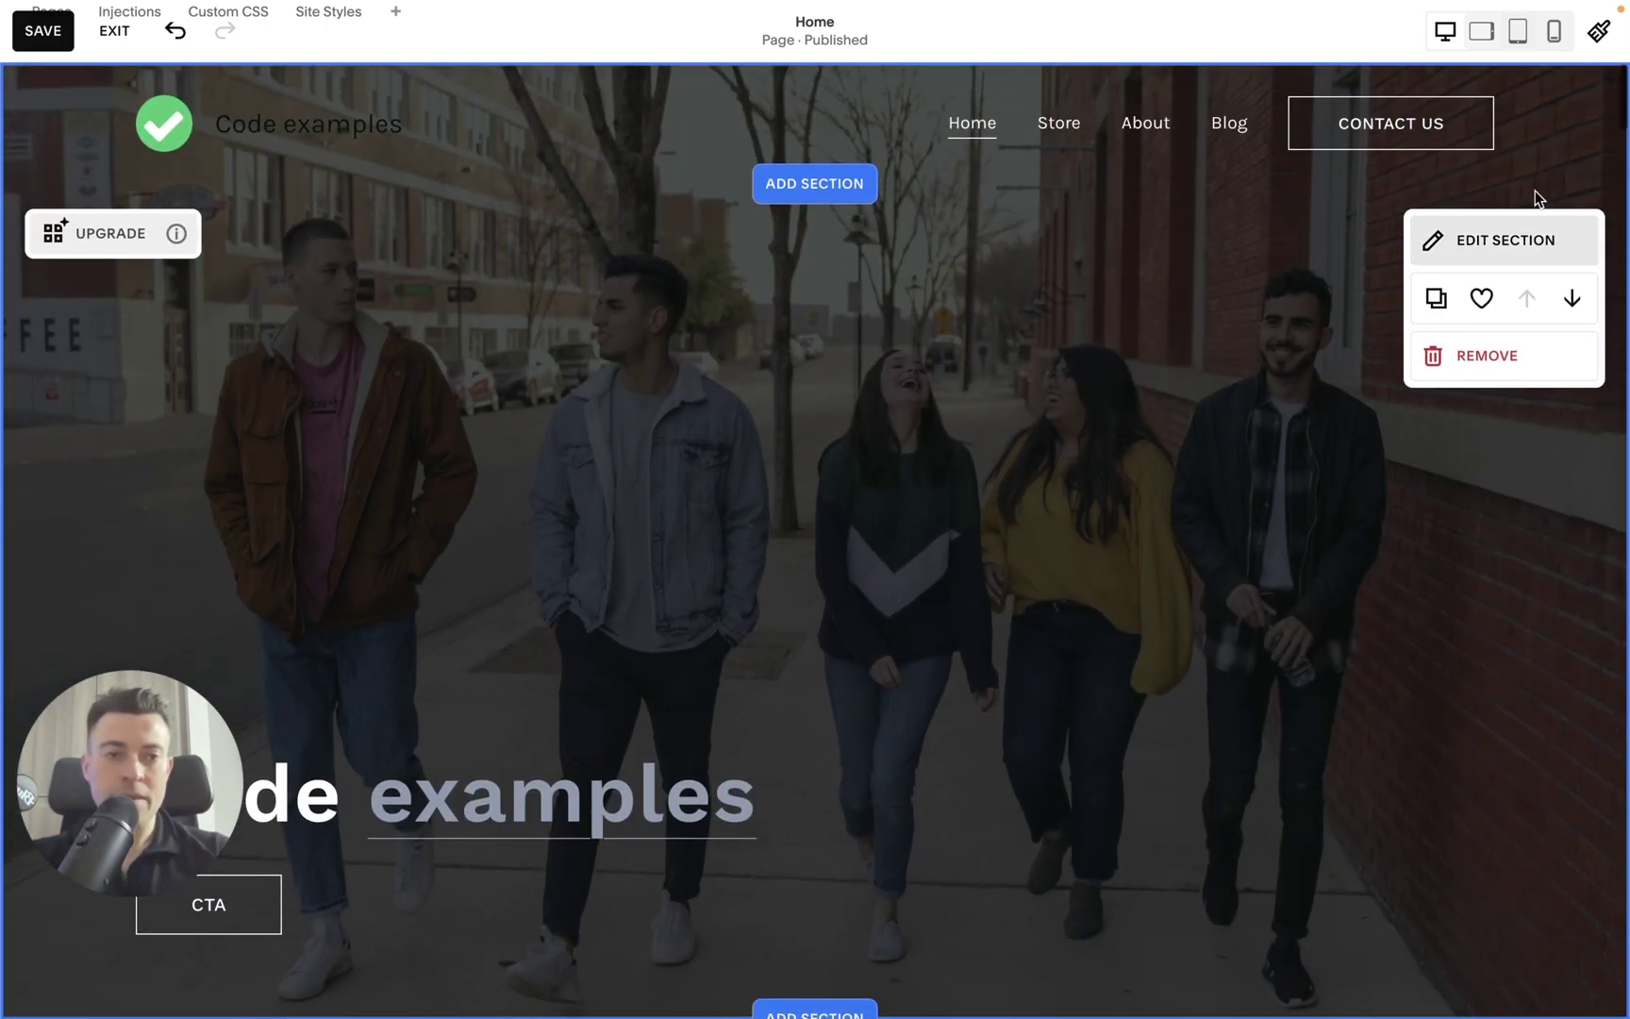
left_click(1553, 31)
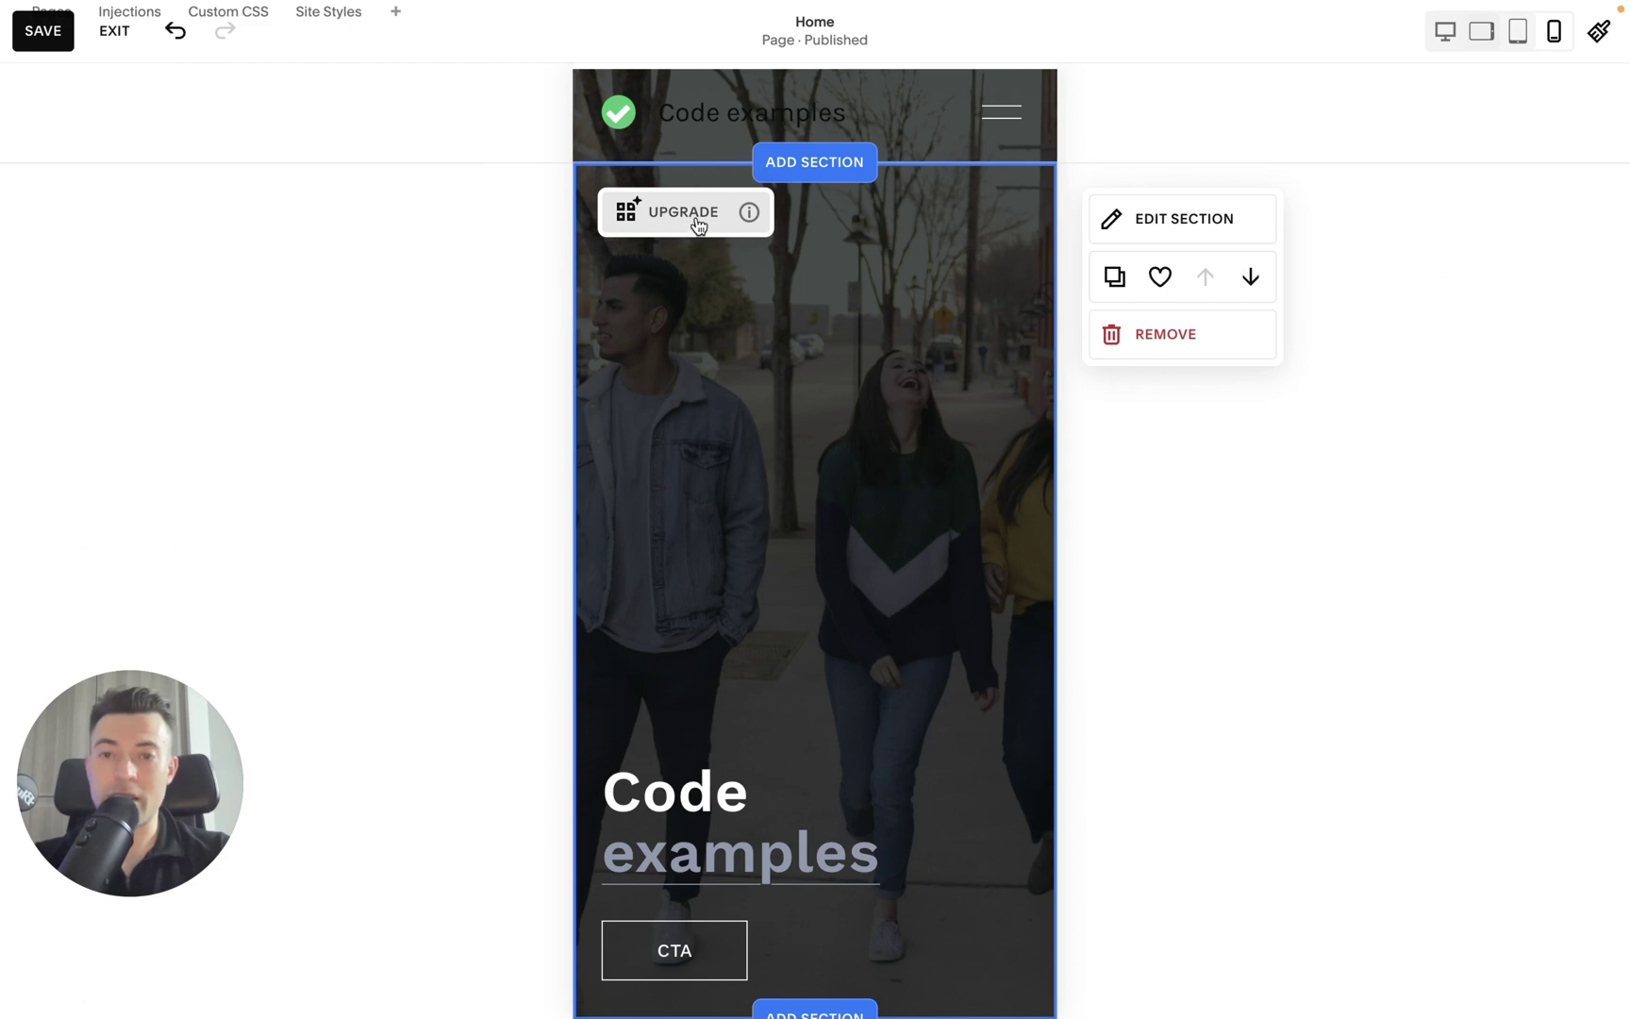
scroll(960, 607, "down", 2)
left_click(1444, 31)
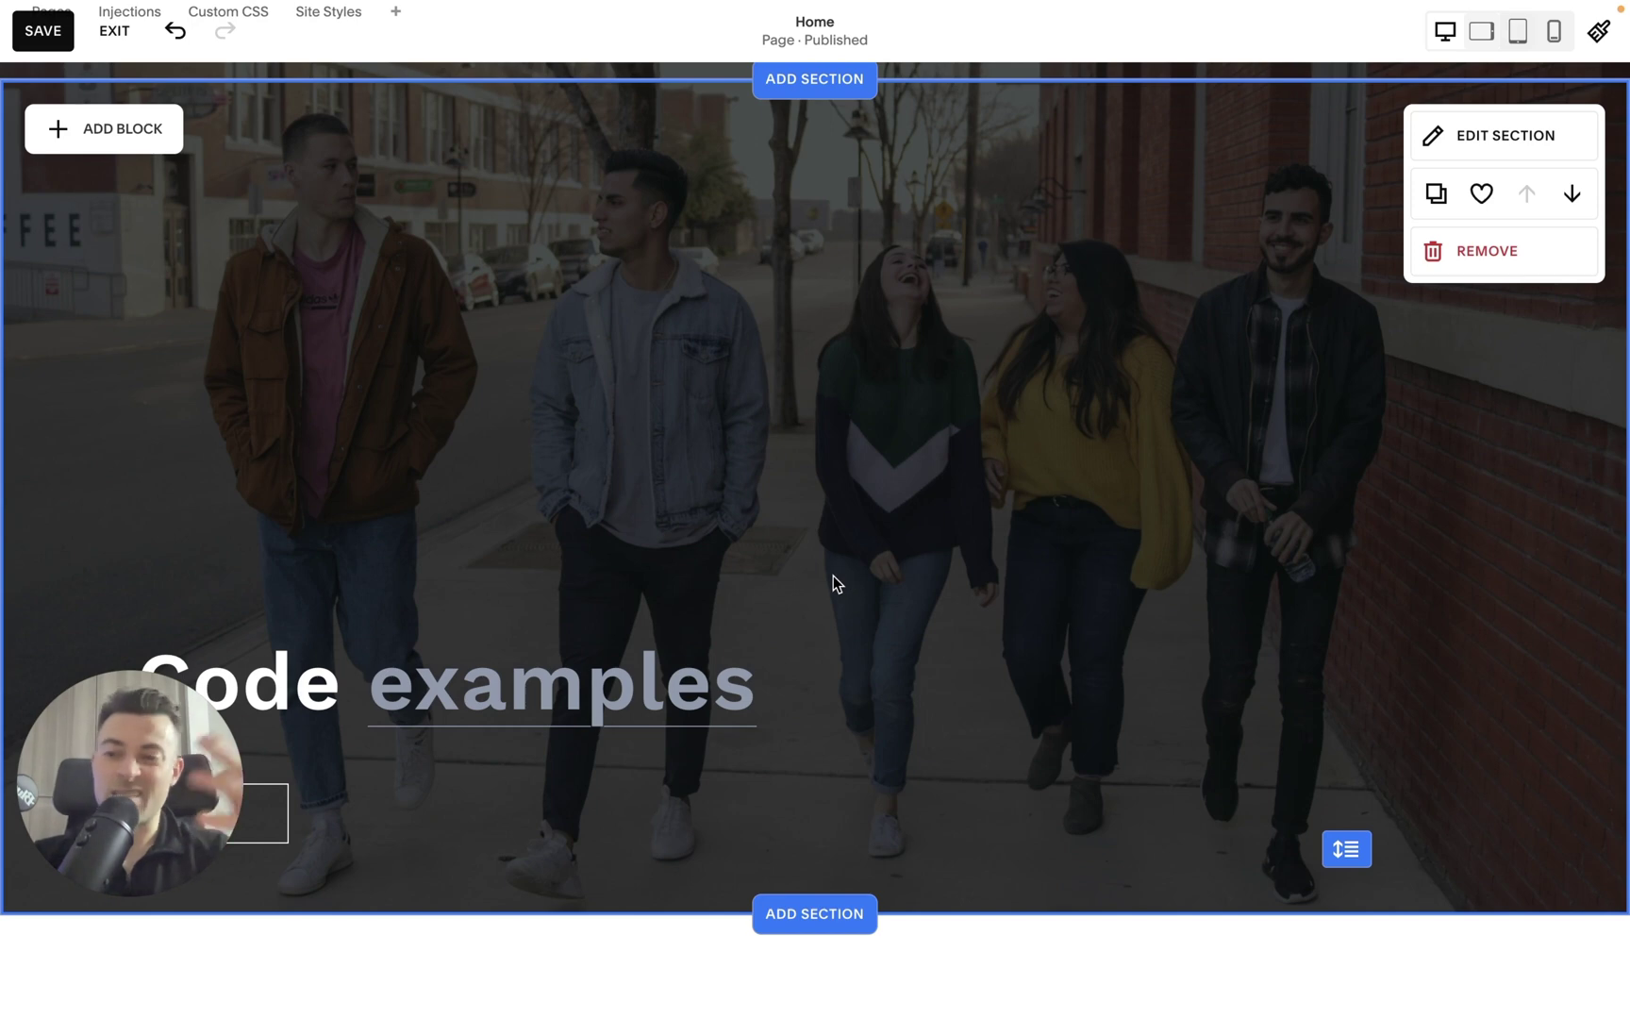
left_click(1553, 31)
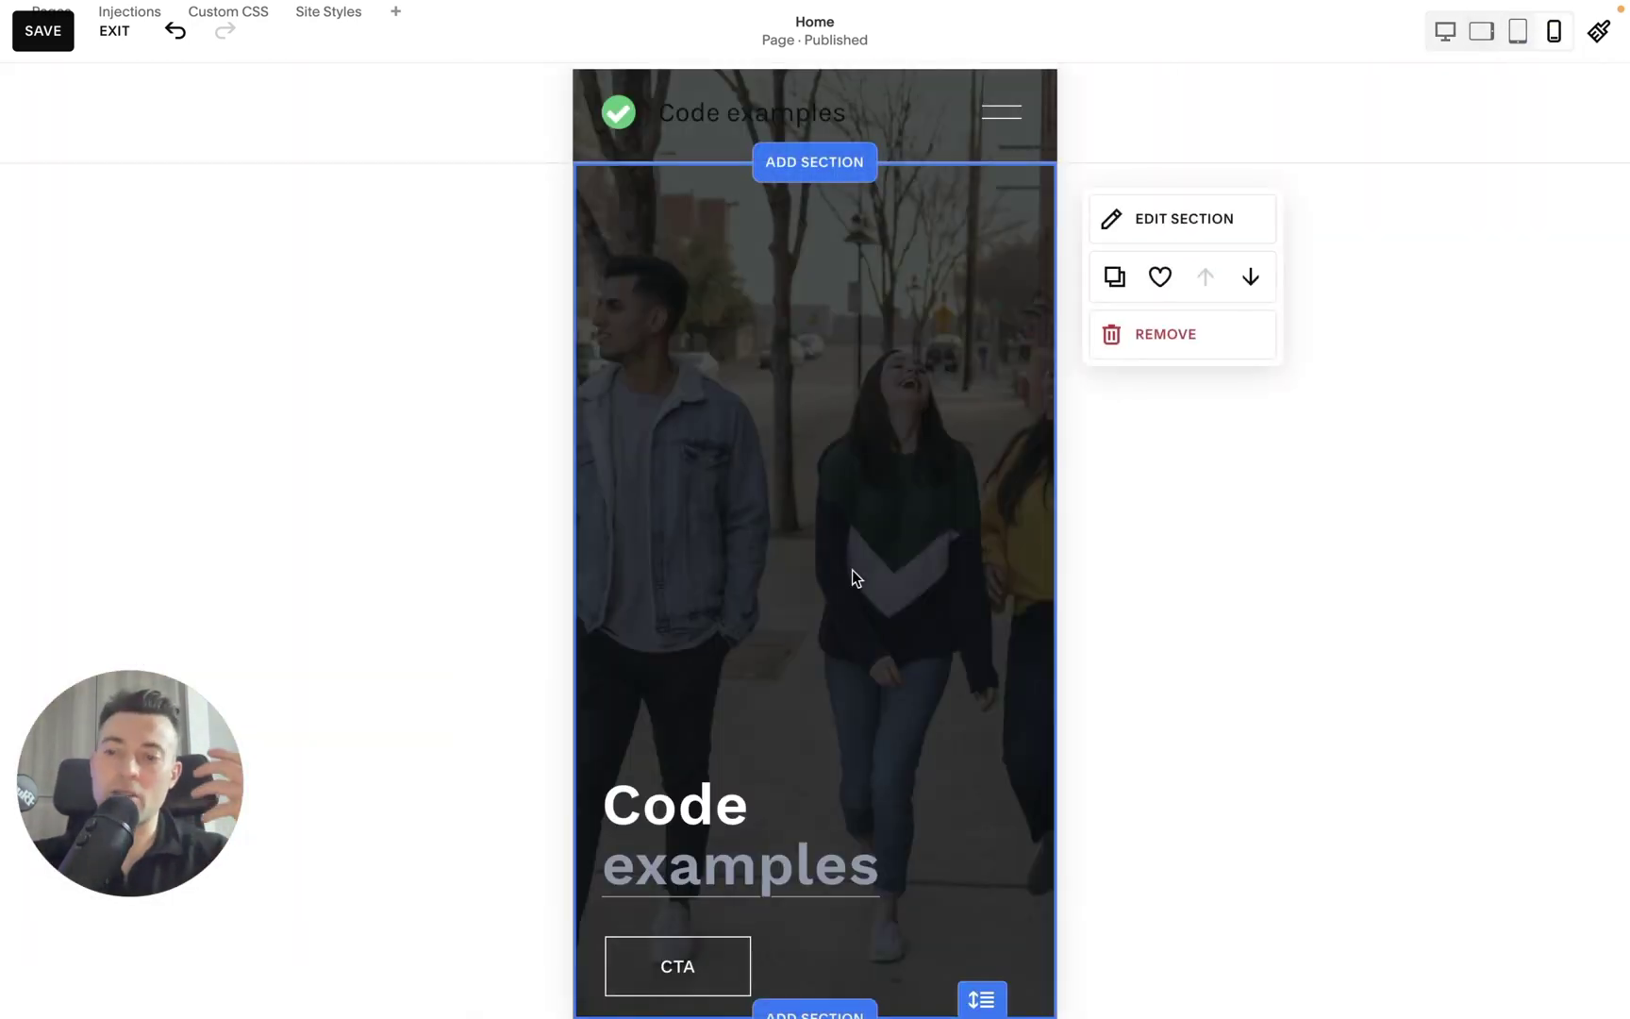
left_click_drag(800, 801, 754, 407)
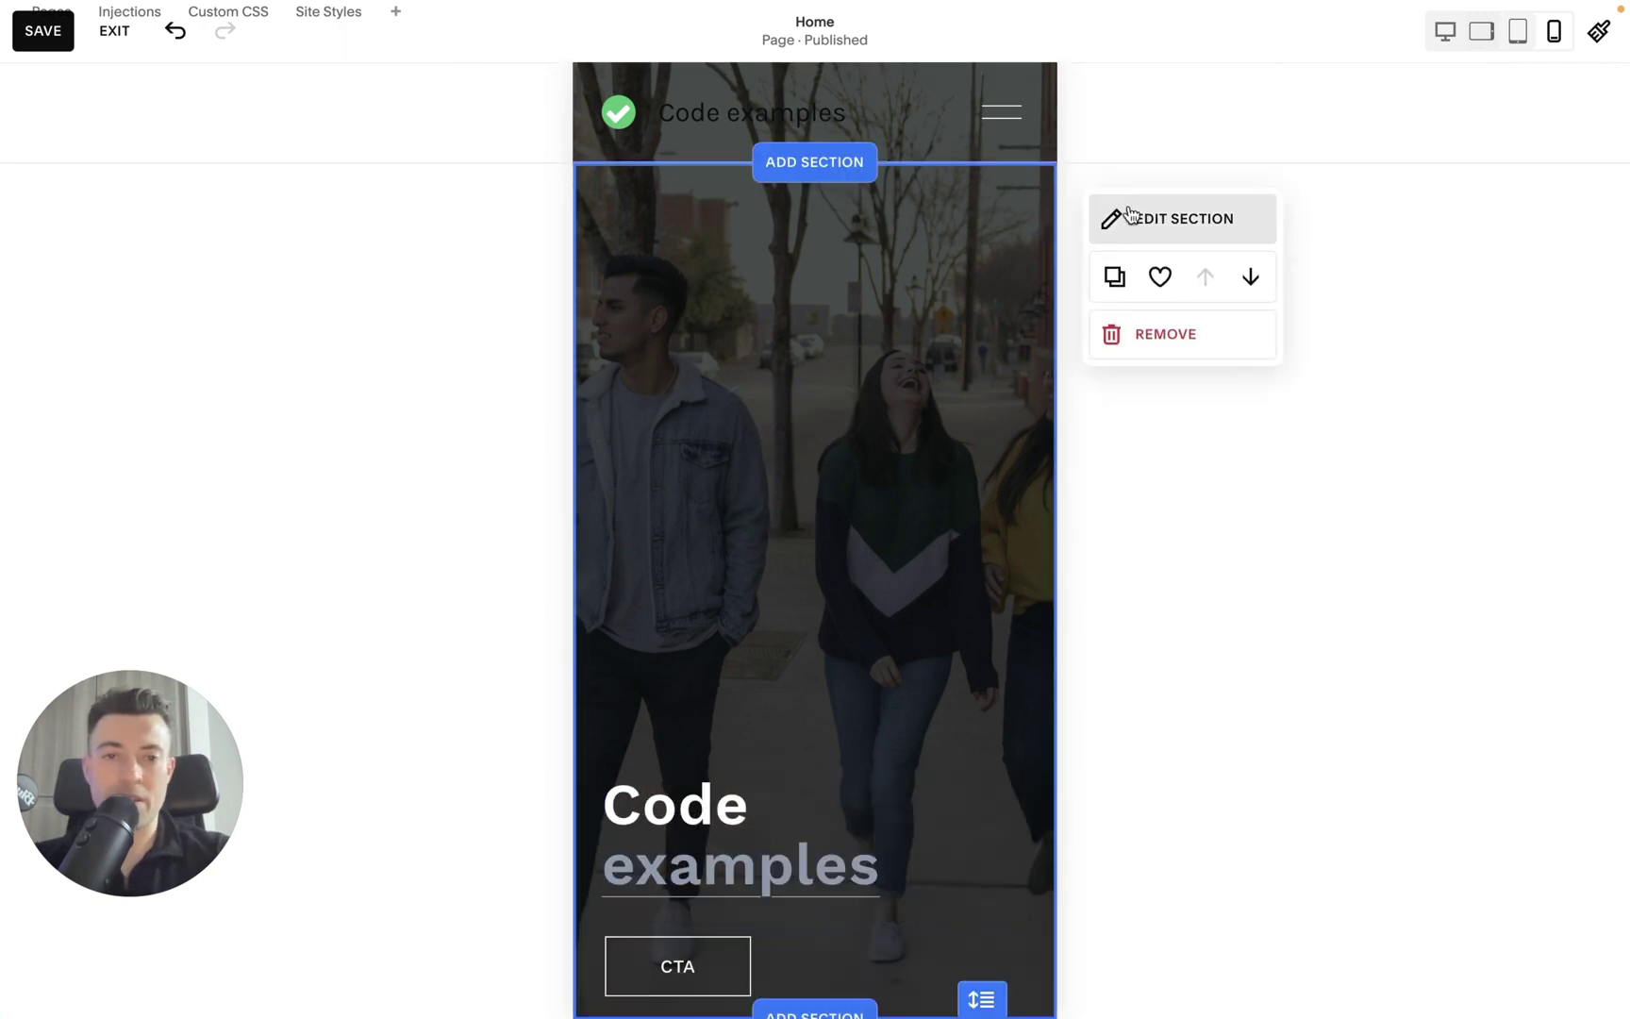
- Centre the hero content vertically and turn off fill screen in the section settings
left_click(1160, 215)
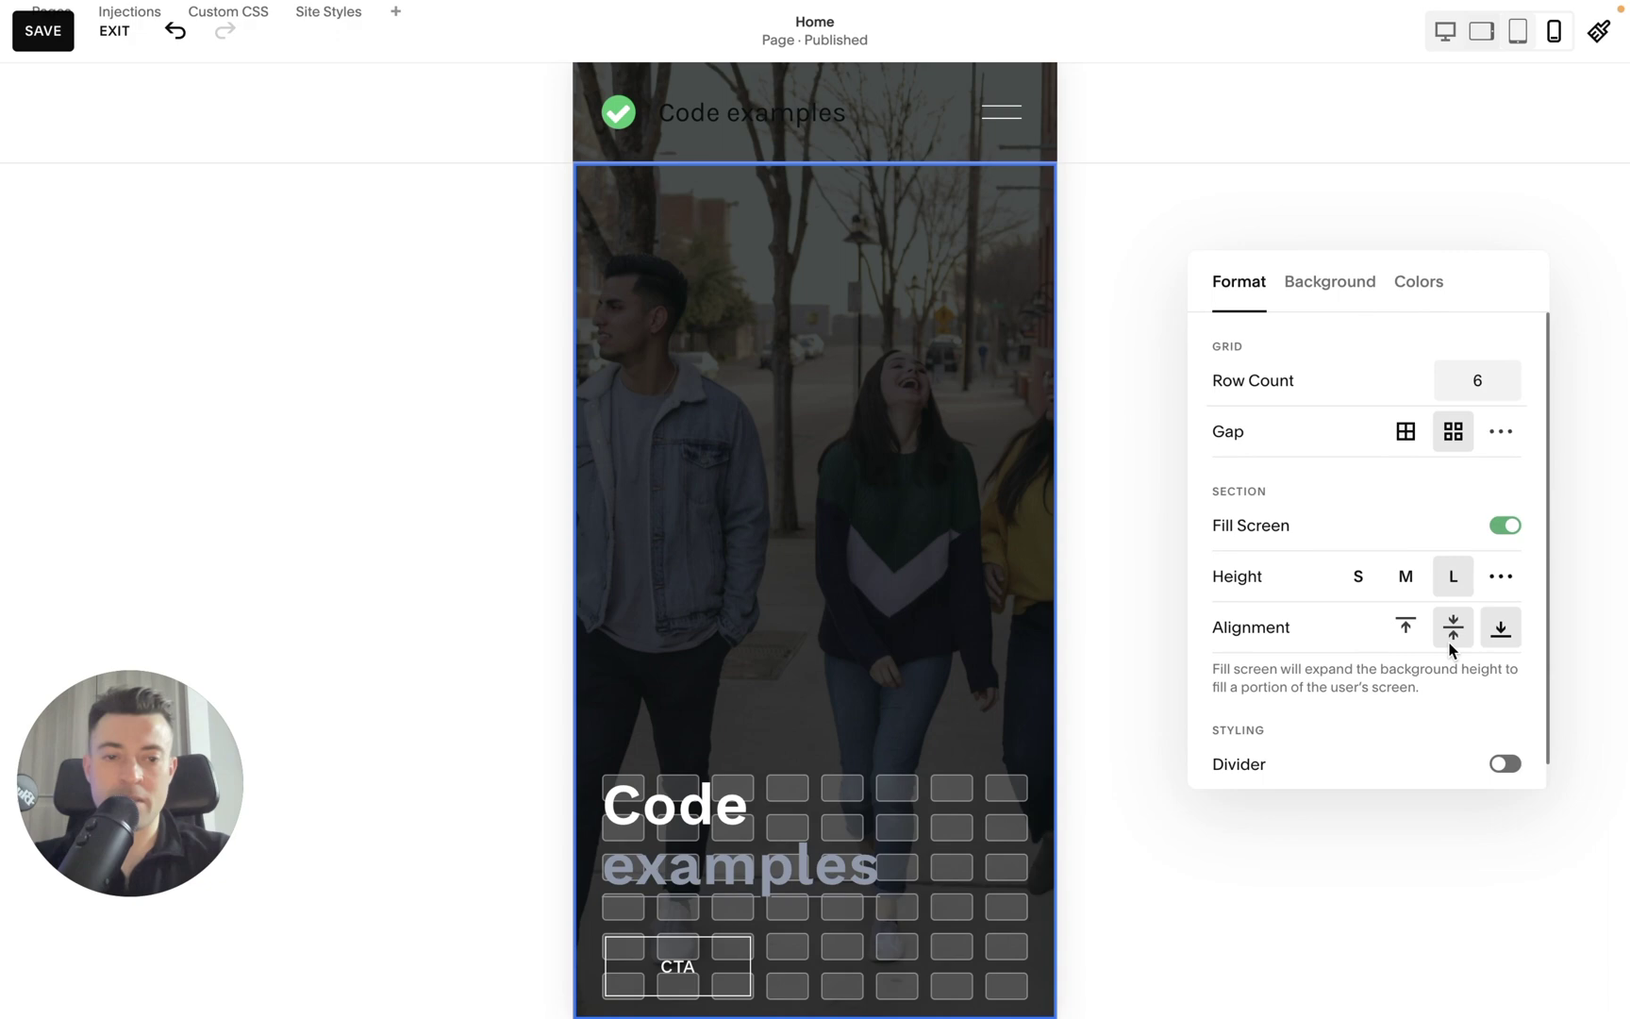
left_click(1454, 632)
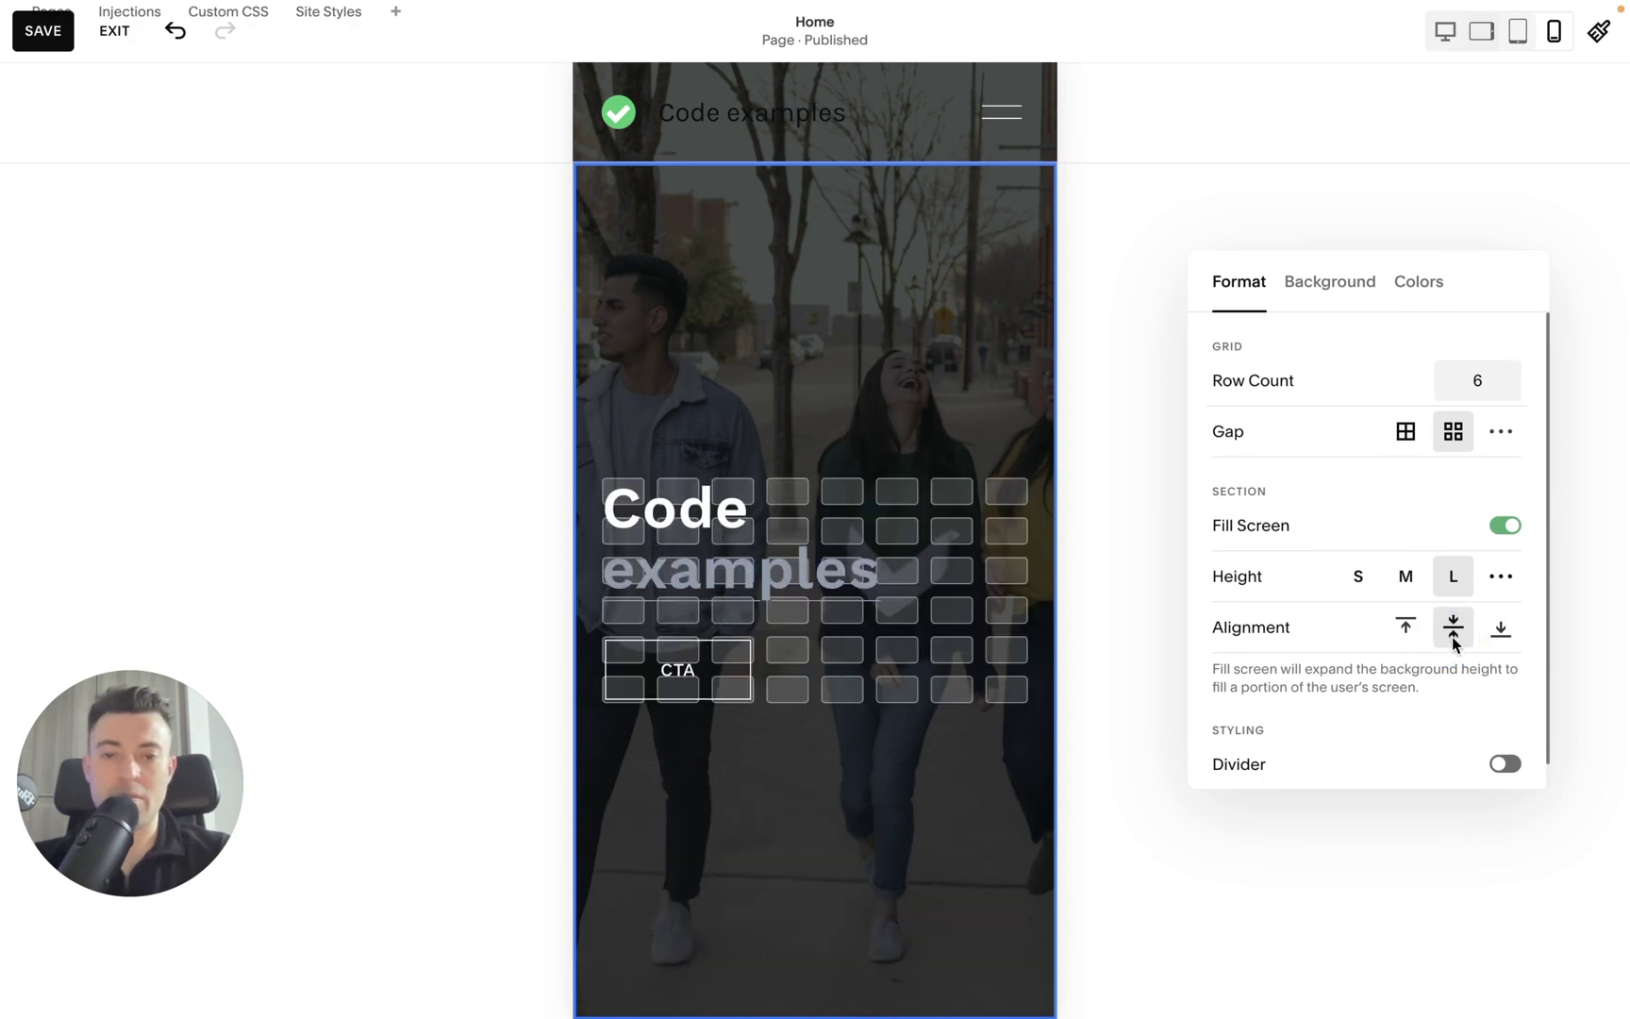
left_click(1507, 528)
left_click(999, 347)
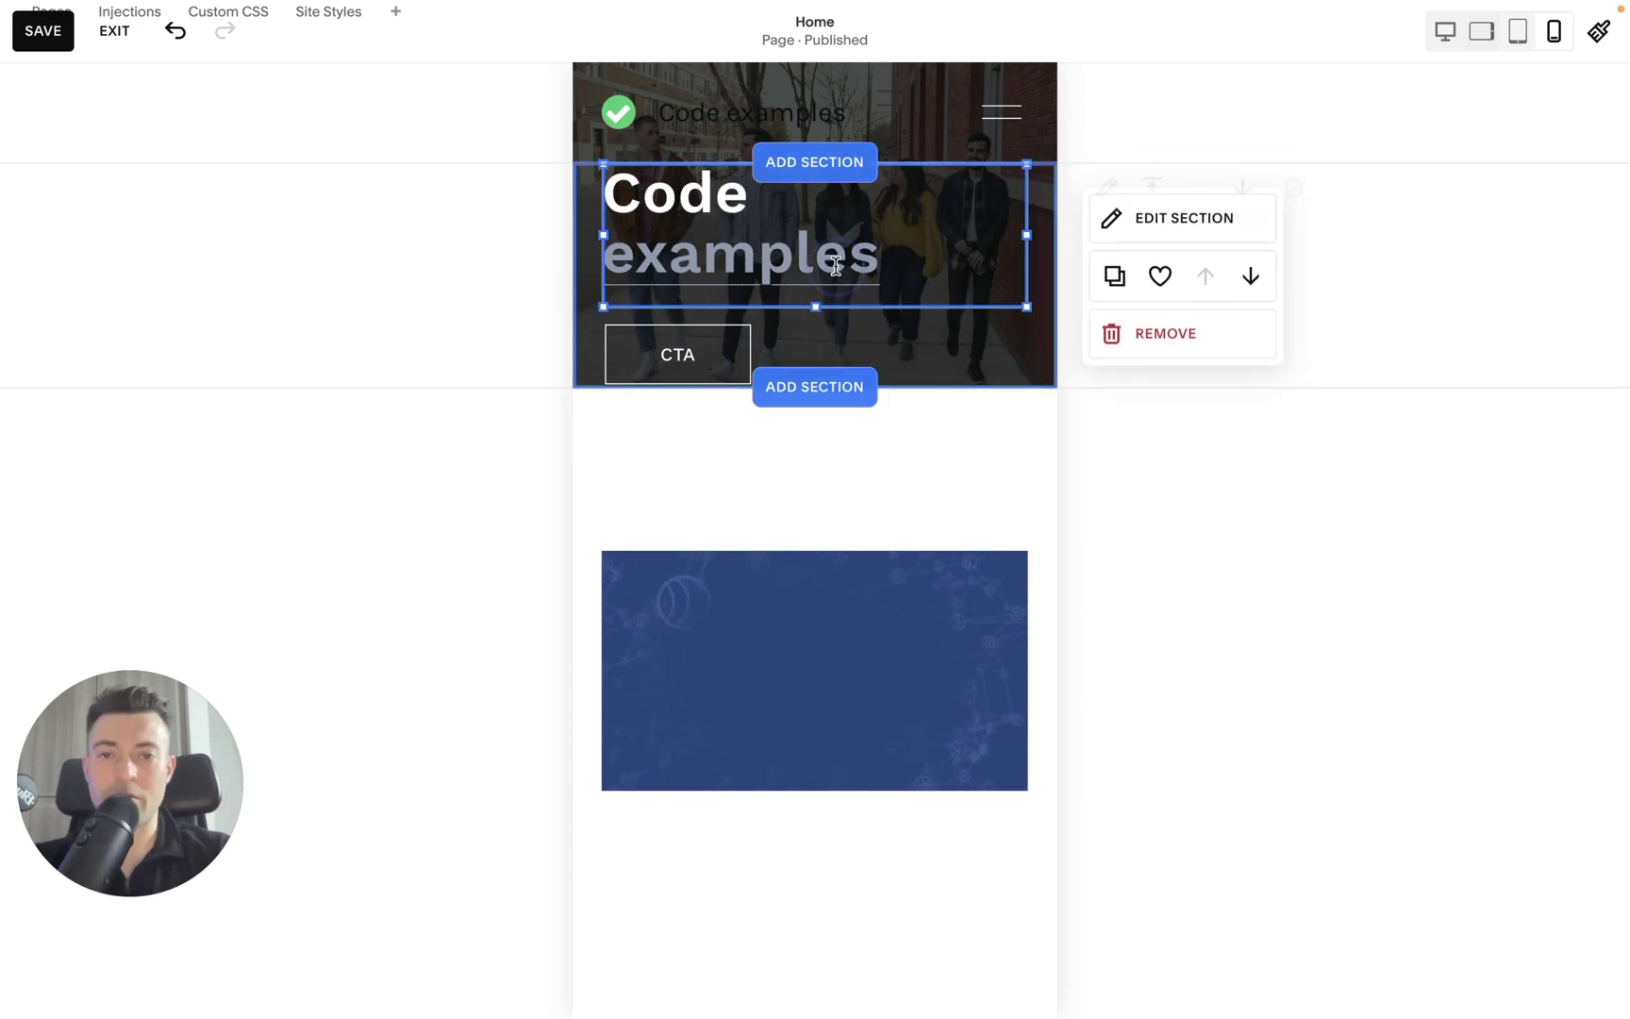
- Stretch the section slightly, fit and narrow the Code examples heading, and raise the CTA button
left_click(929, 232)
left_click_drag(811, 170, 828, 245)
left_click(884, 357)
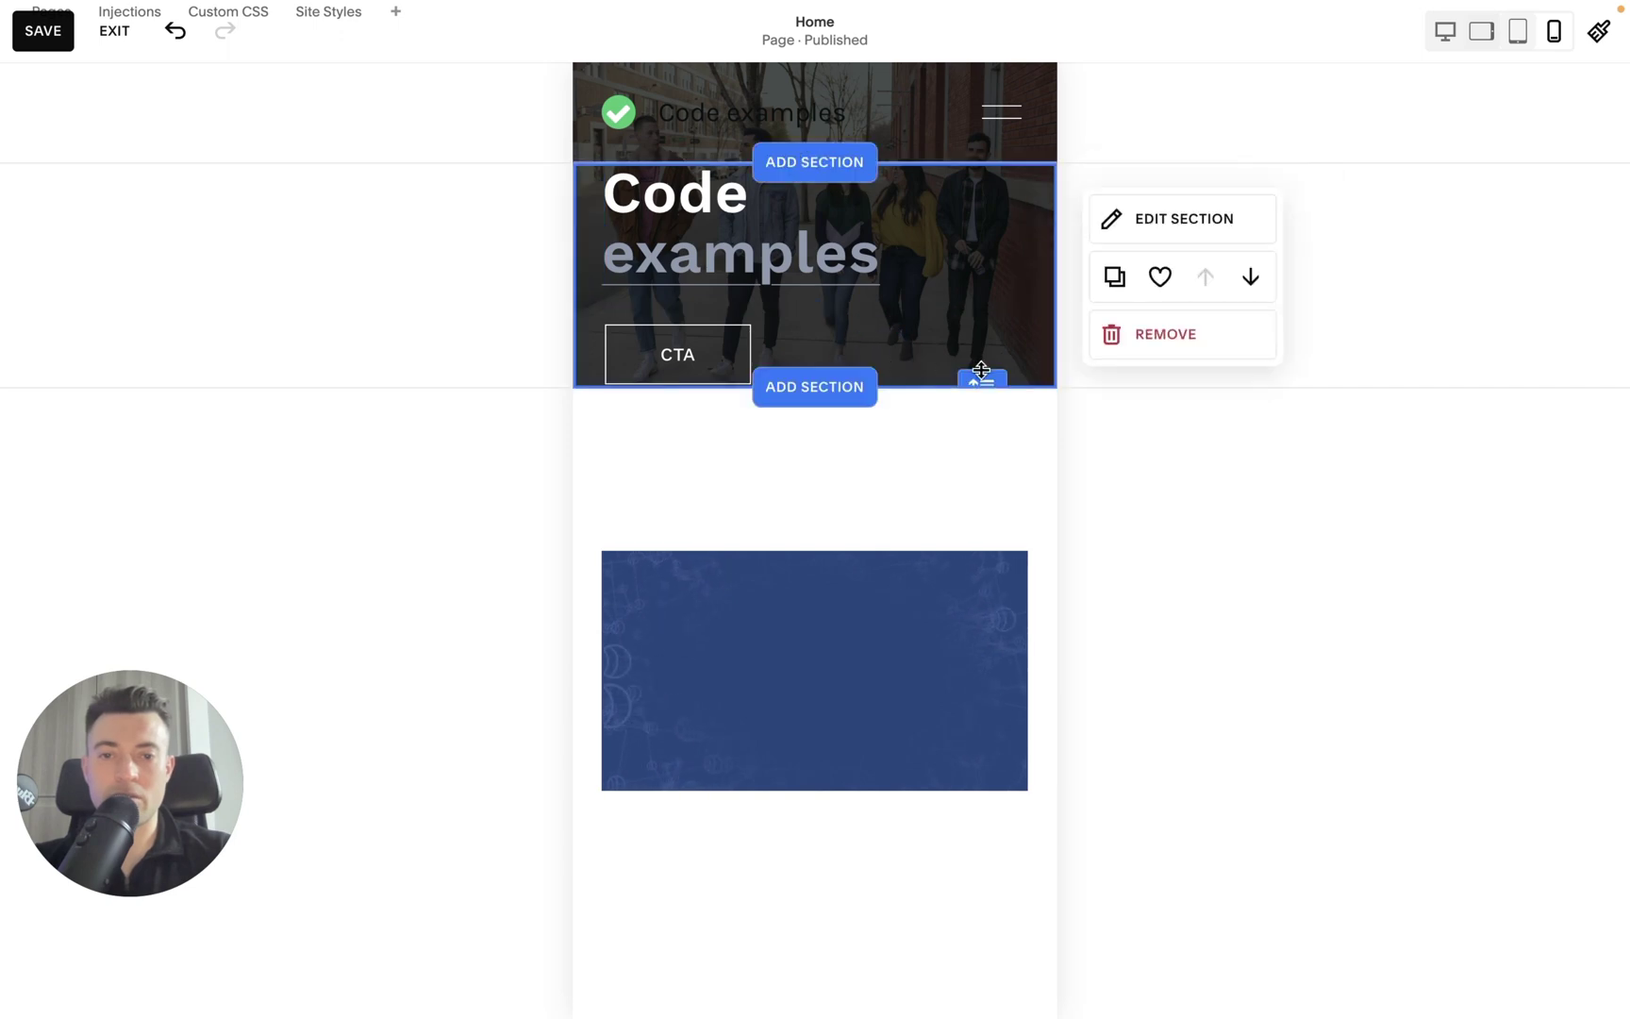
left_click_drag(977, 382, 983, 408)
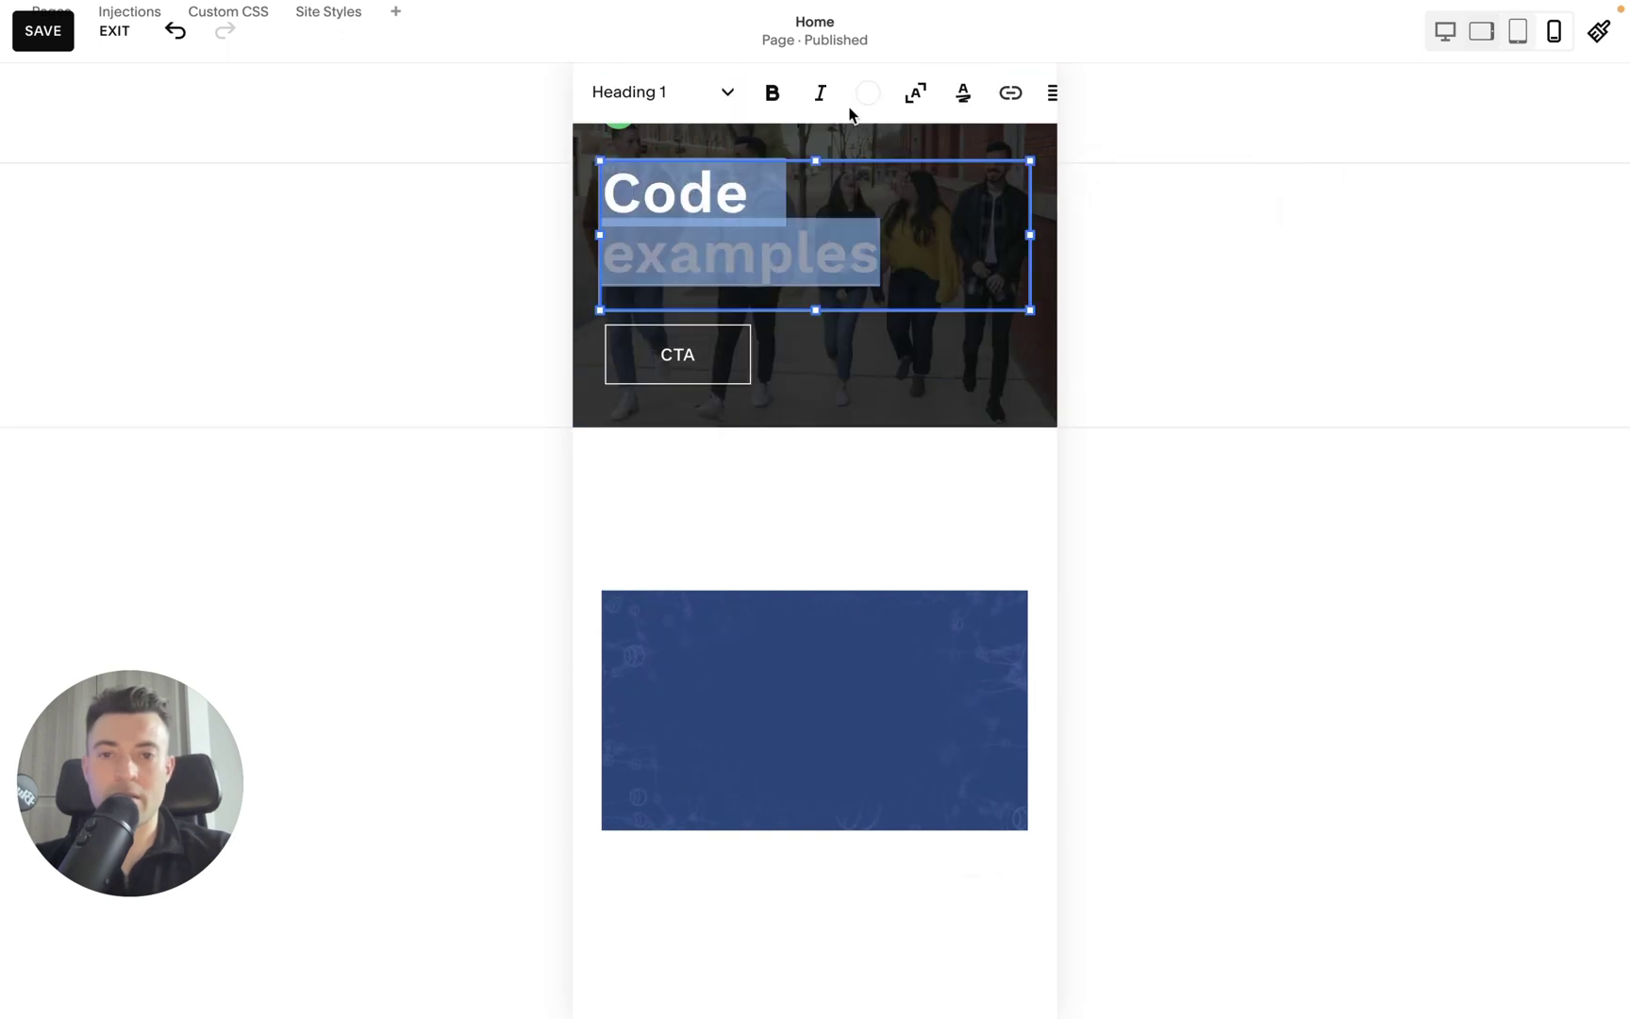
left_click(919, 109)
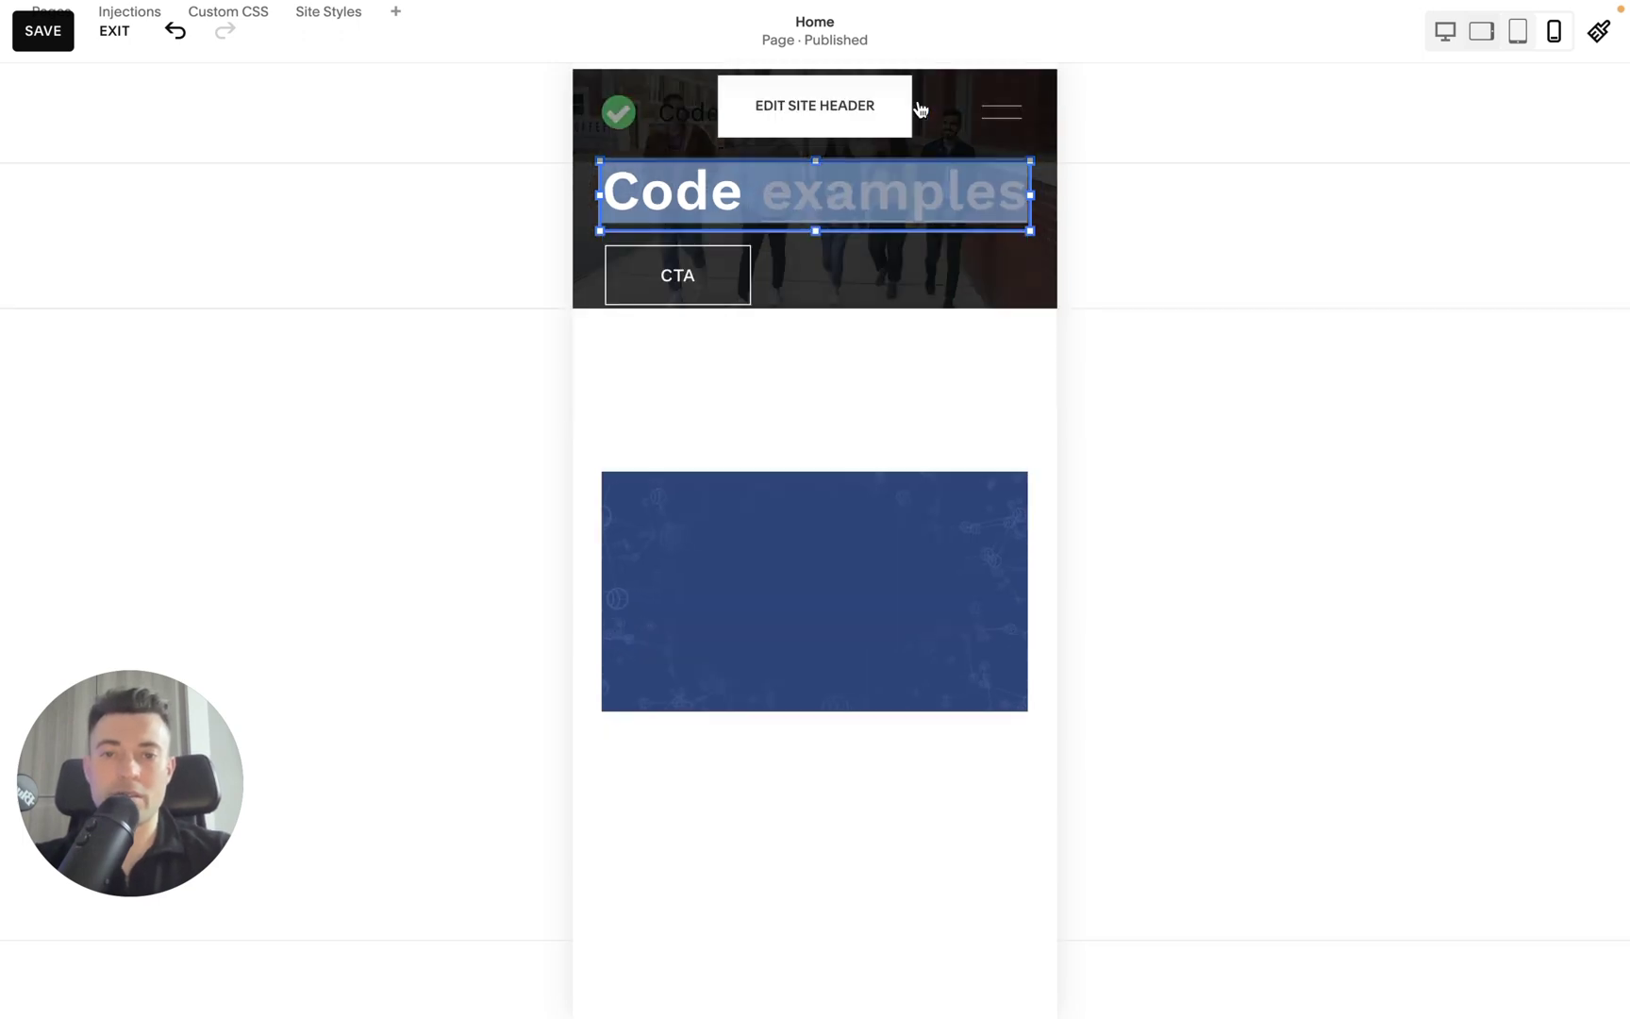
left_click_drag(1029, 193, 783, 205)
left_click(938, 220)
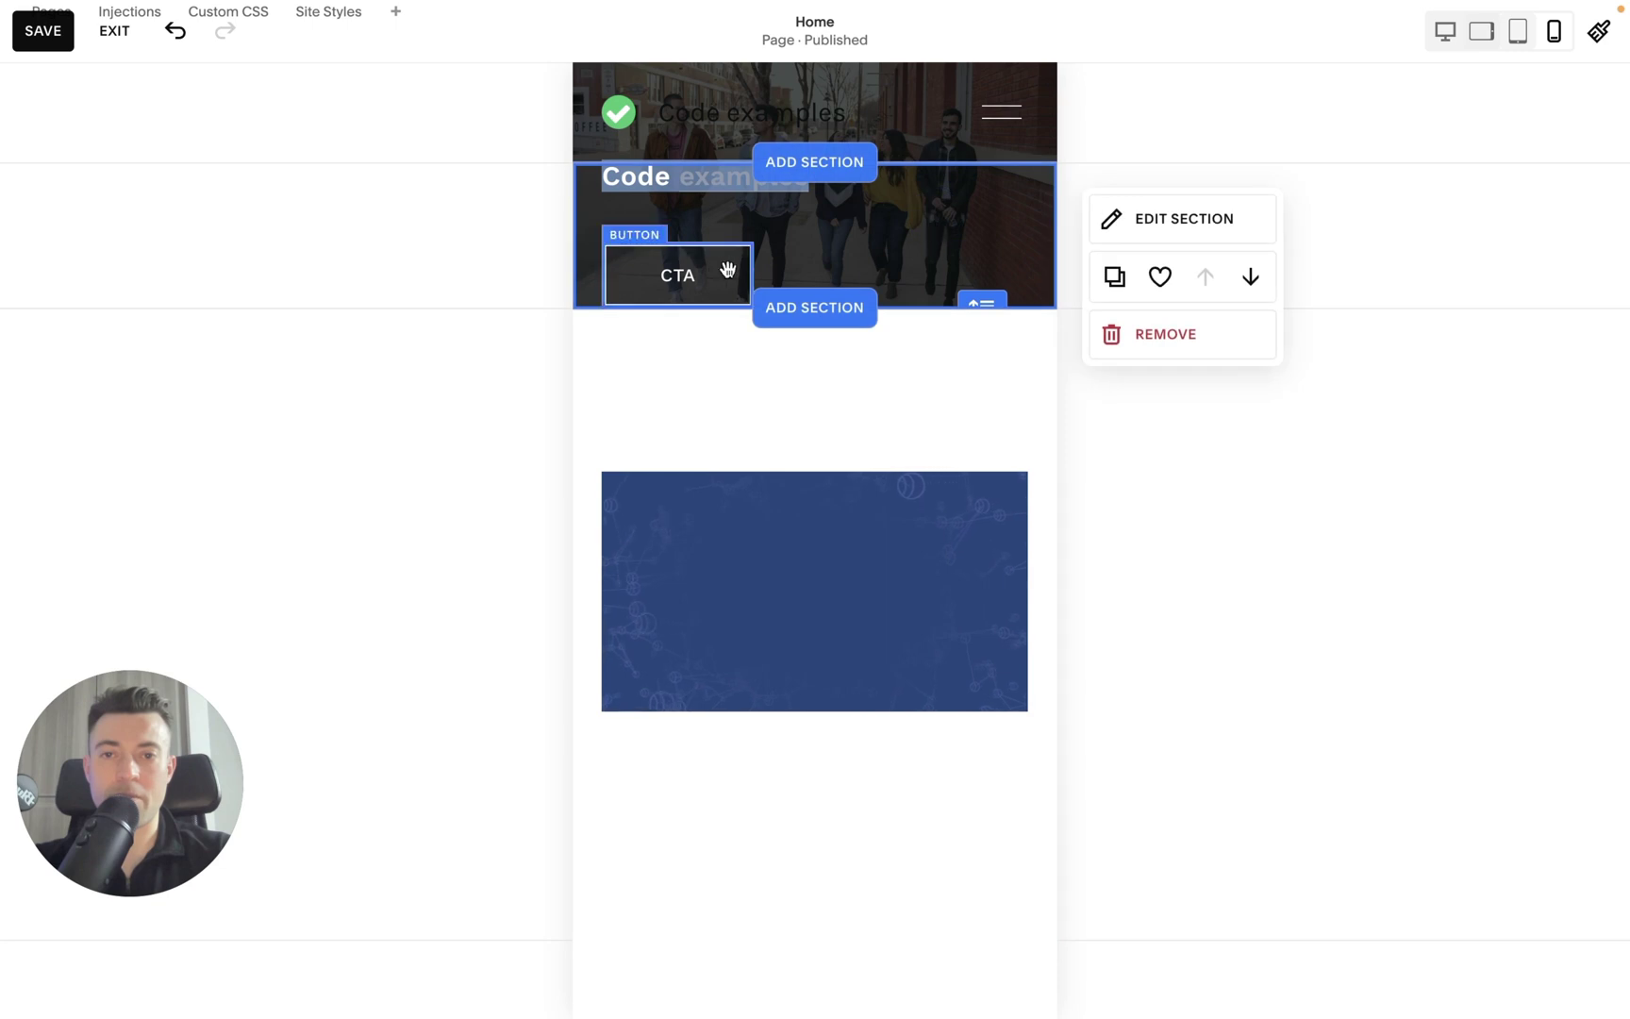
left_click_drag(727, 270, 712, 230)
- Make the mobile hero section taller and move the CTA button and heading lower
left_click(963, 255)
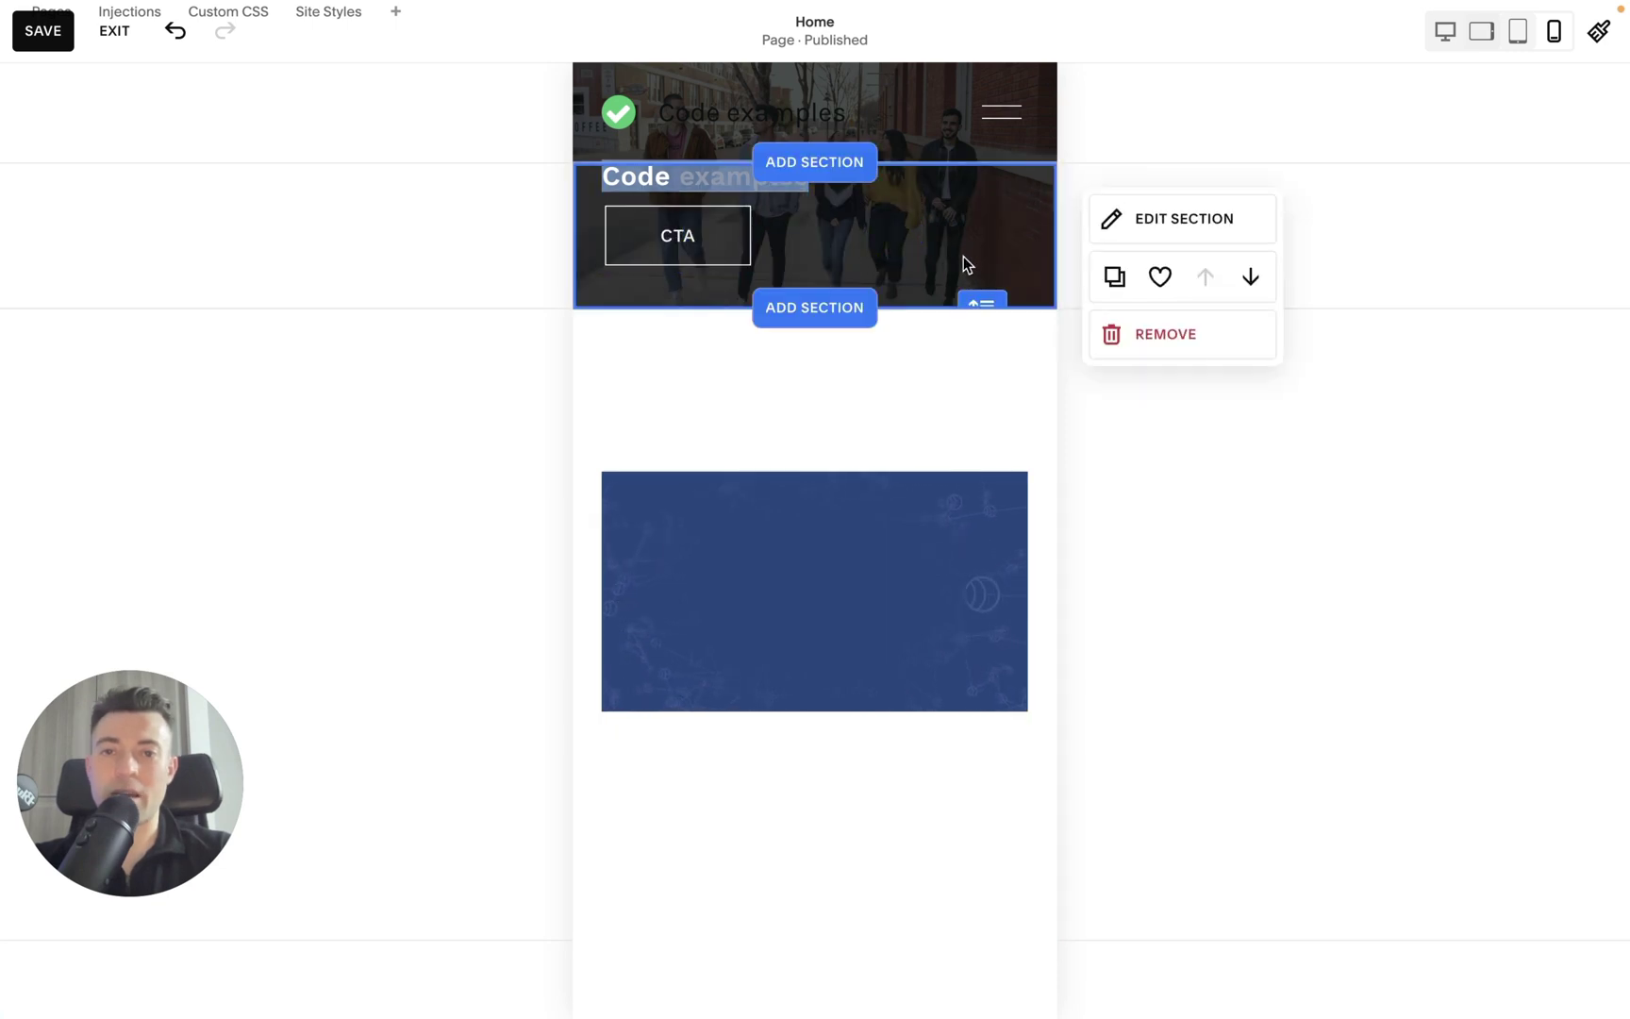
left_click(692, 177)
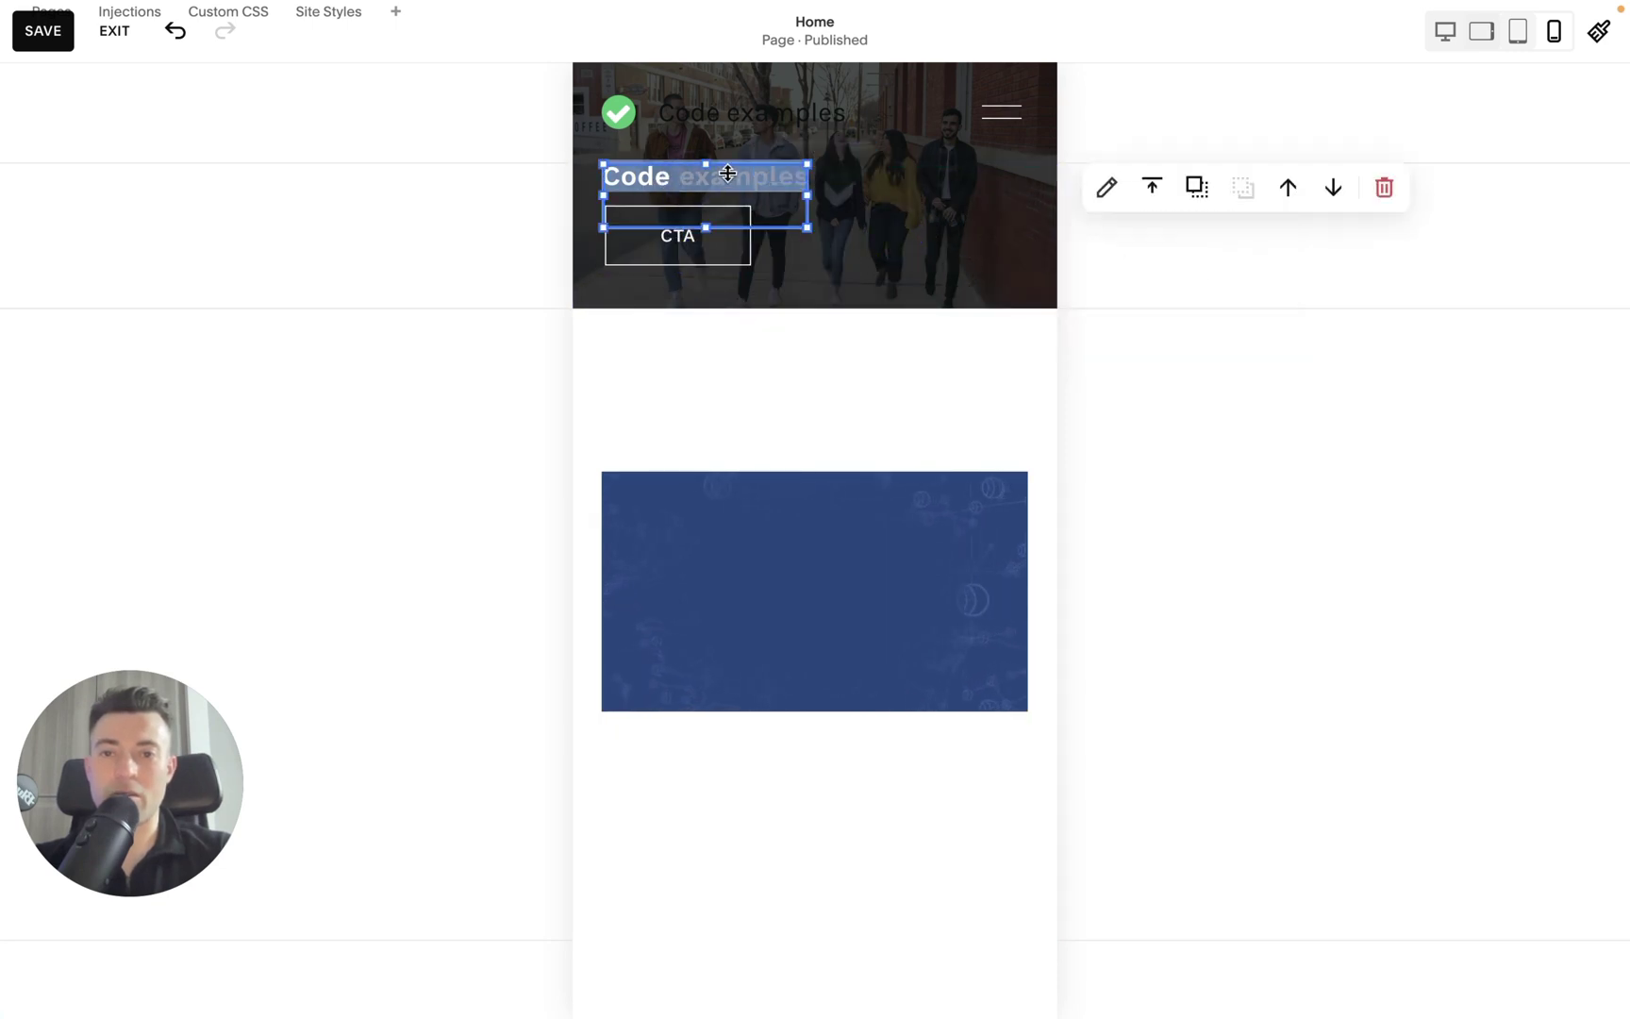
left_click(727, 173)
left_click(1000, 244)
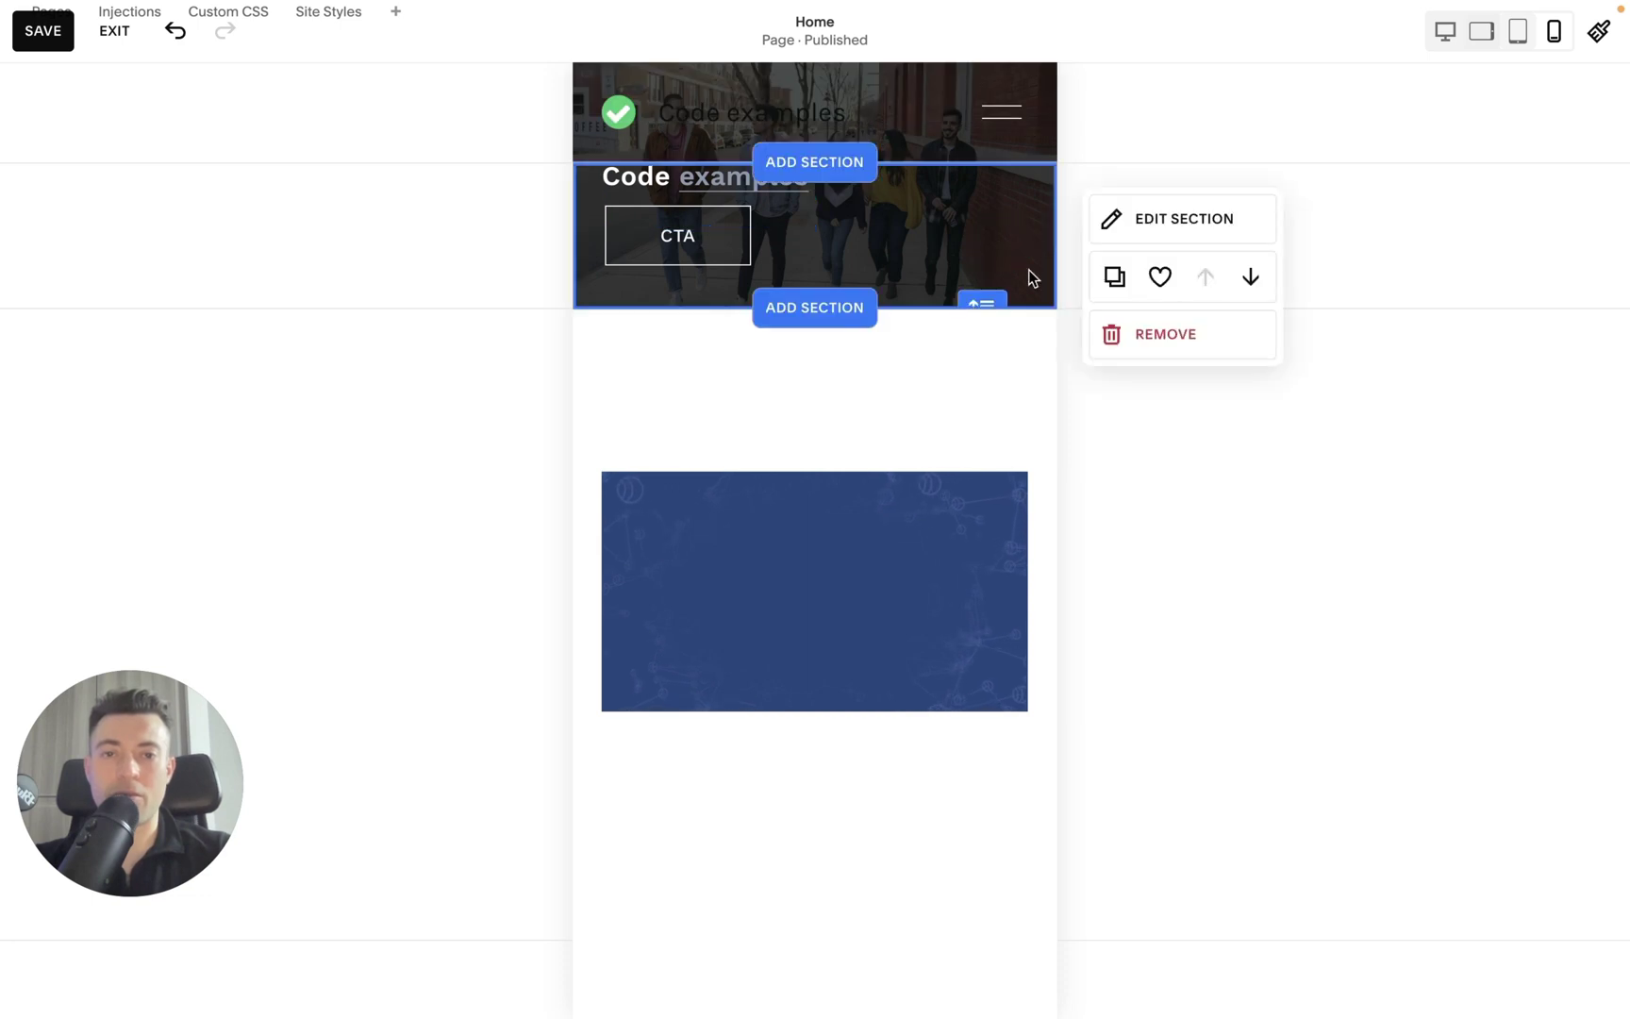
left_click_drag(981, 303, 990, 417)
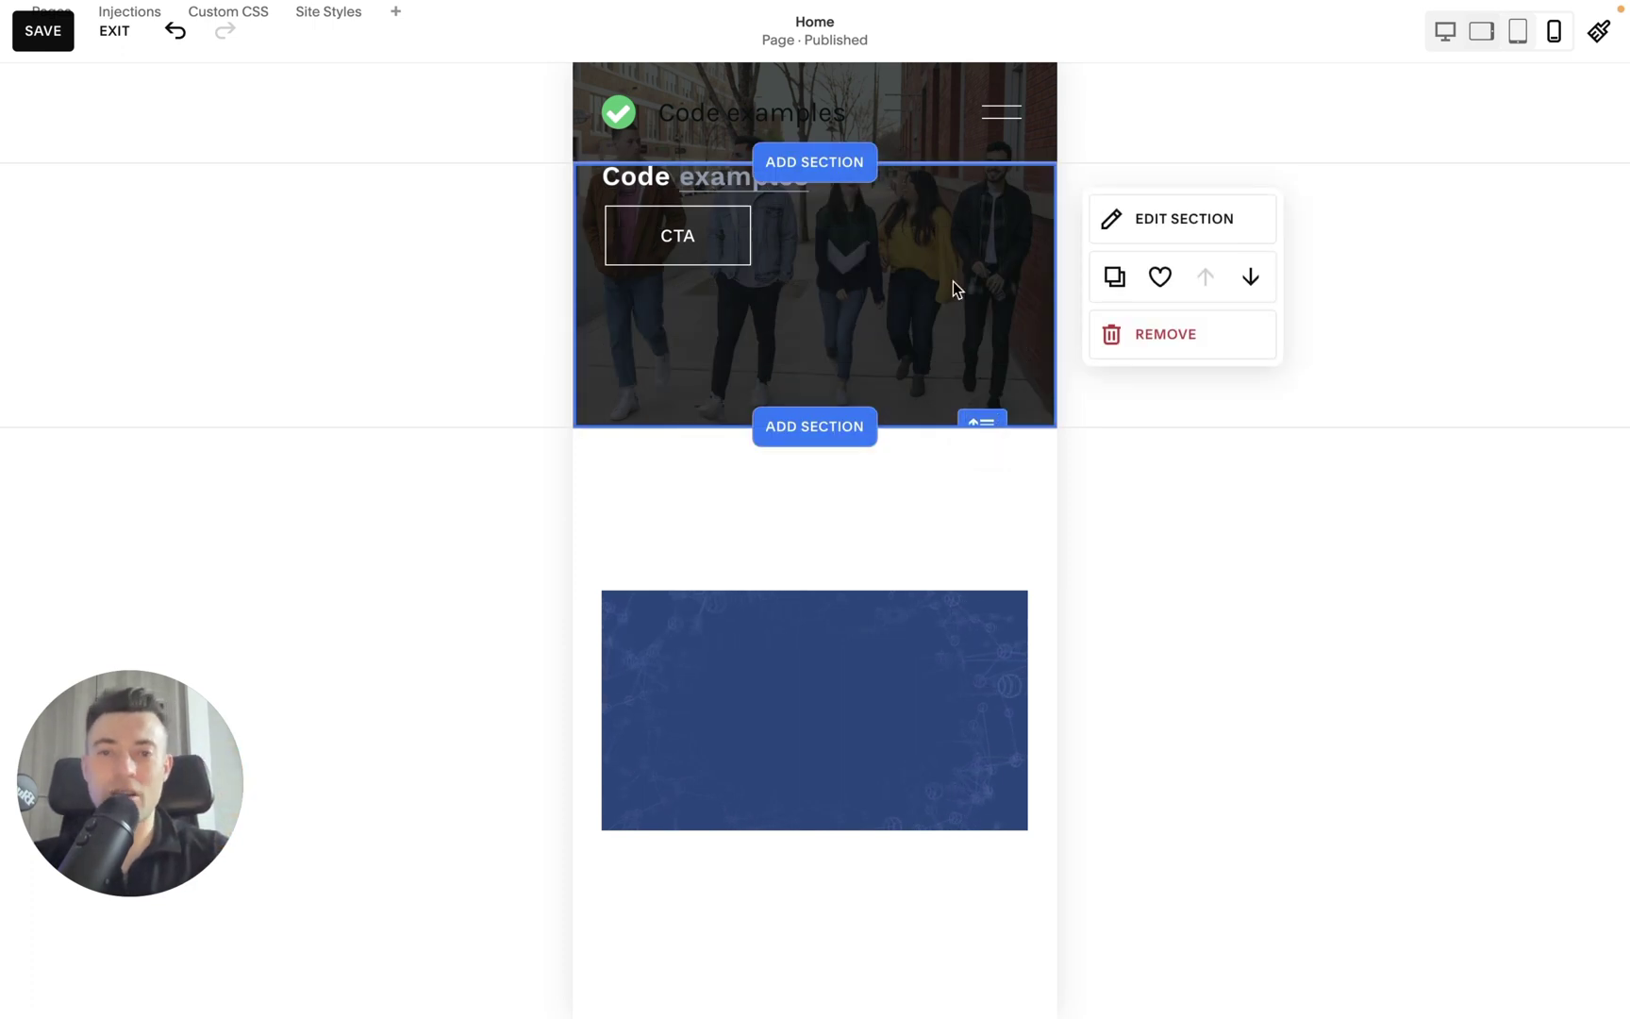
left_click_drag(730, 226, 731, 352)
left_click_drag(739, 201, 744, 285)
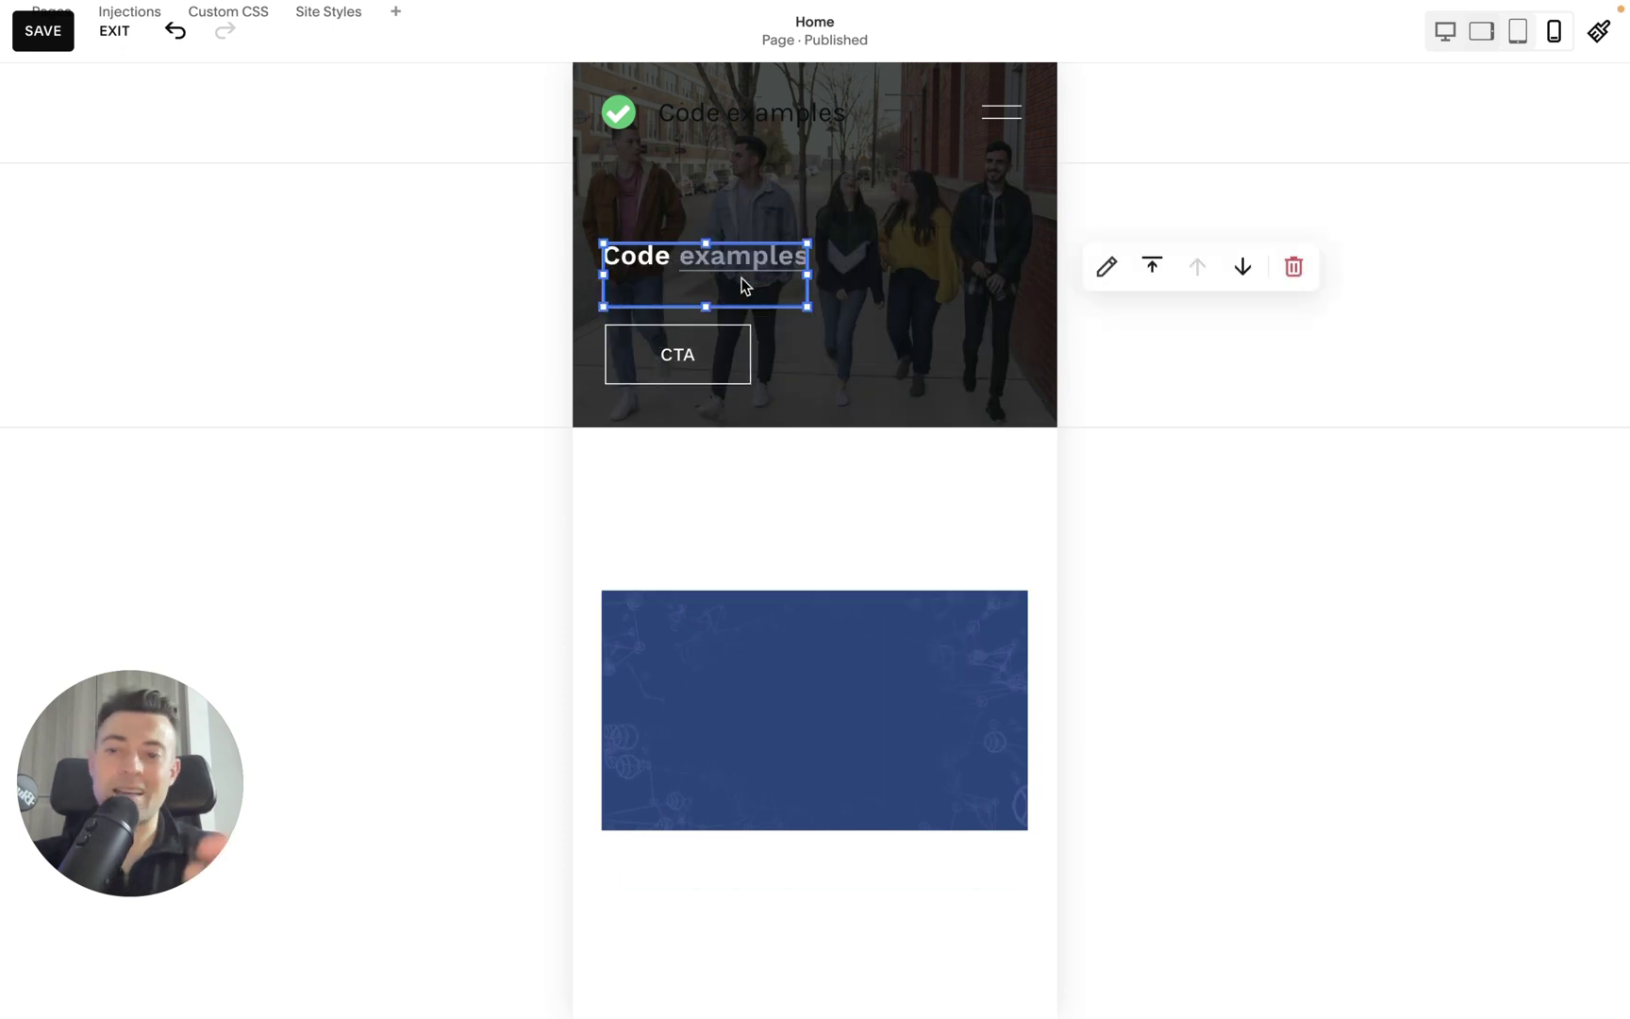
left_click(986, 285)
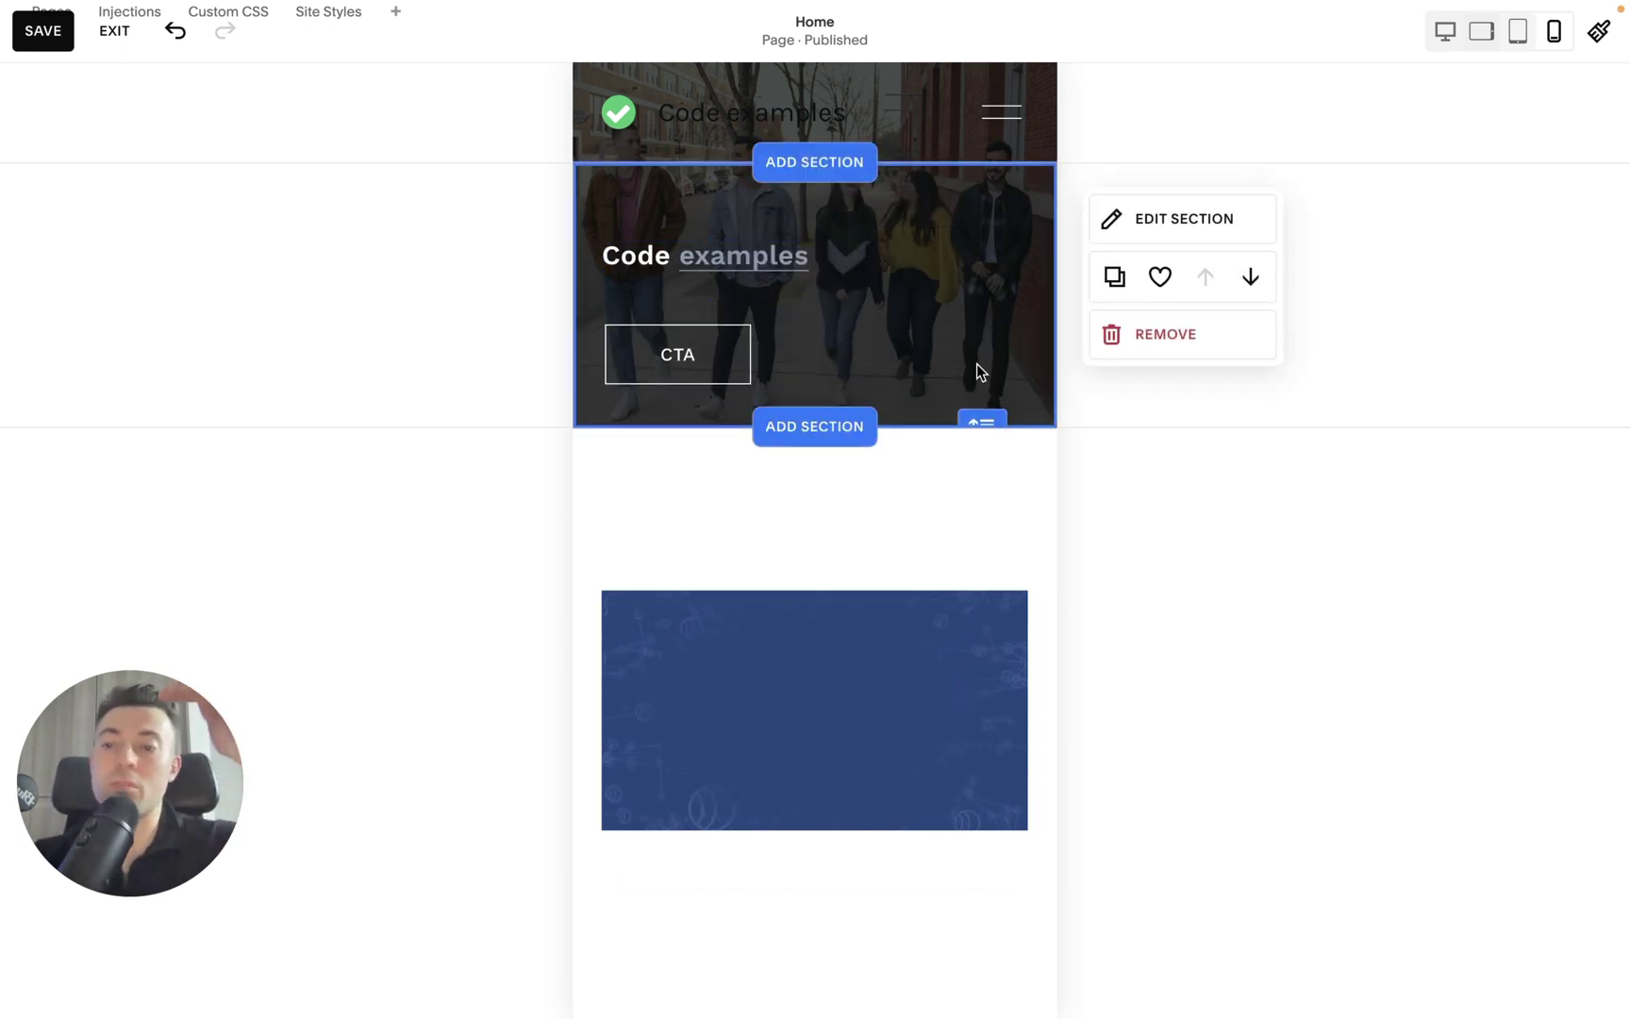
left_click(934, 575)
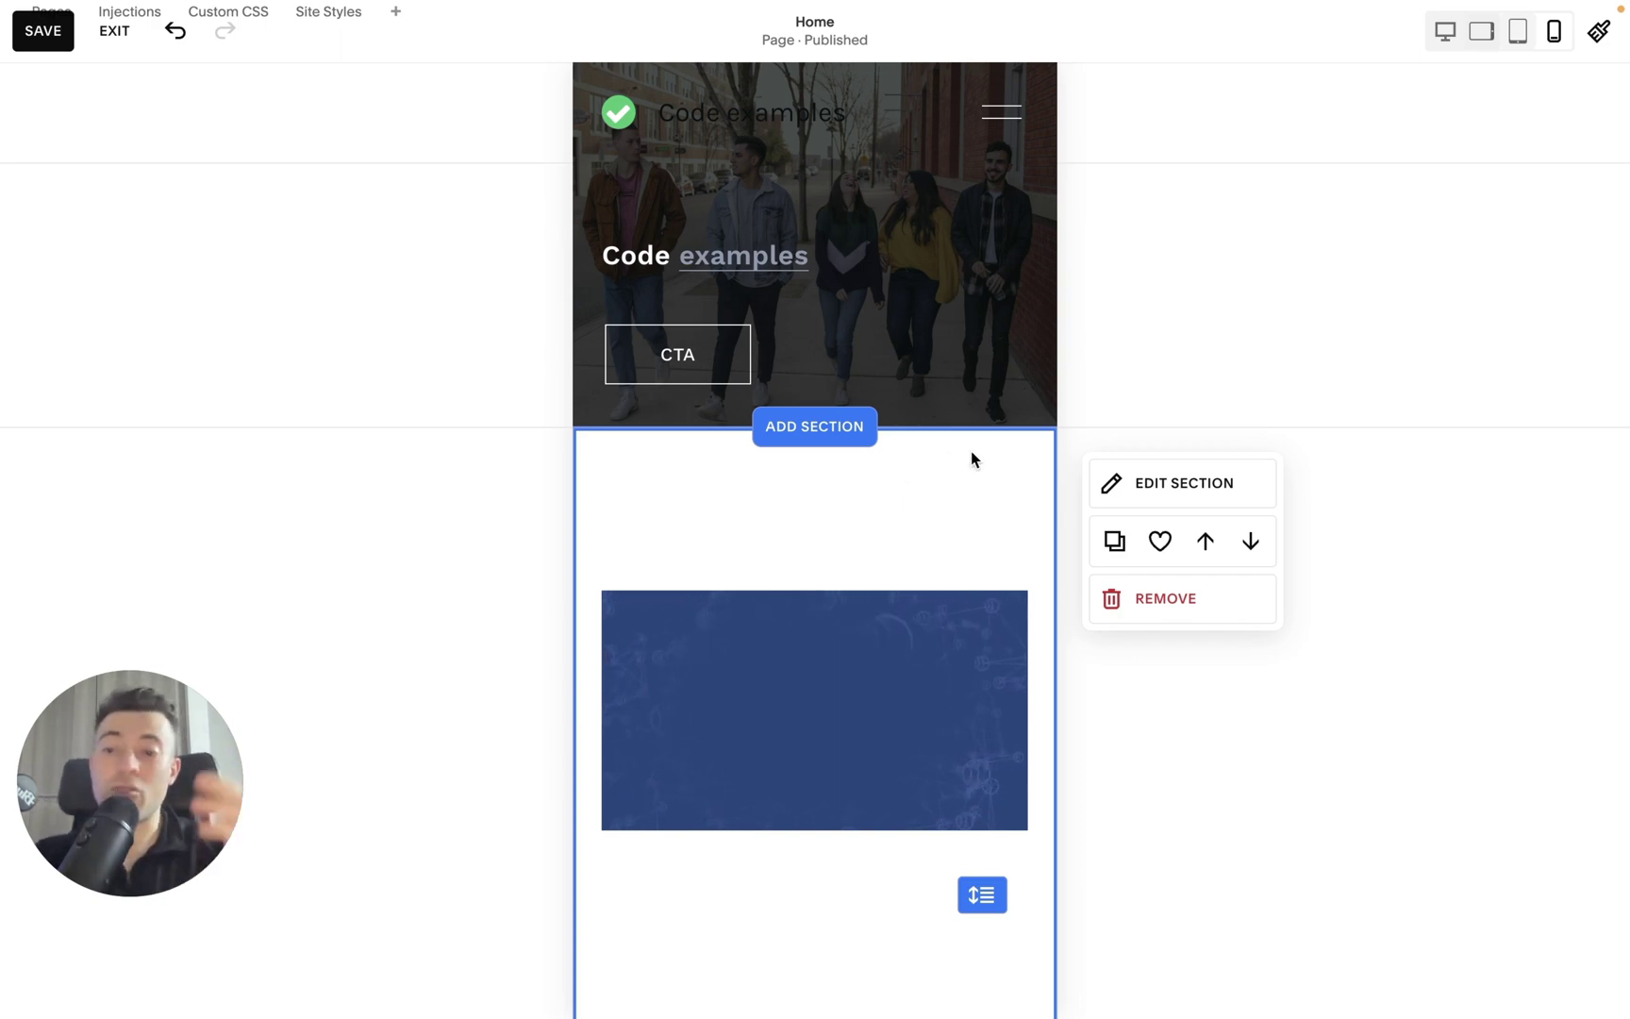
mouse_move(936, 141)
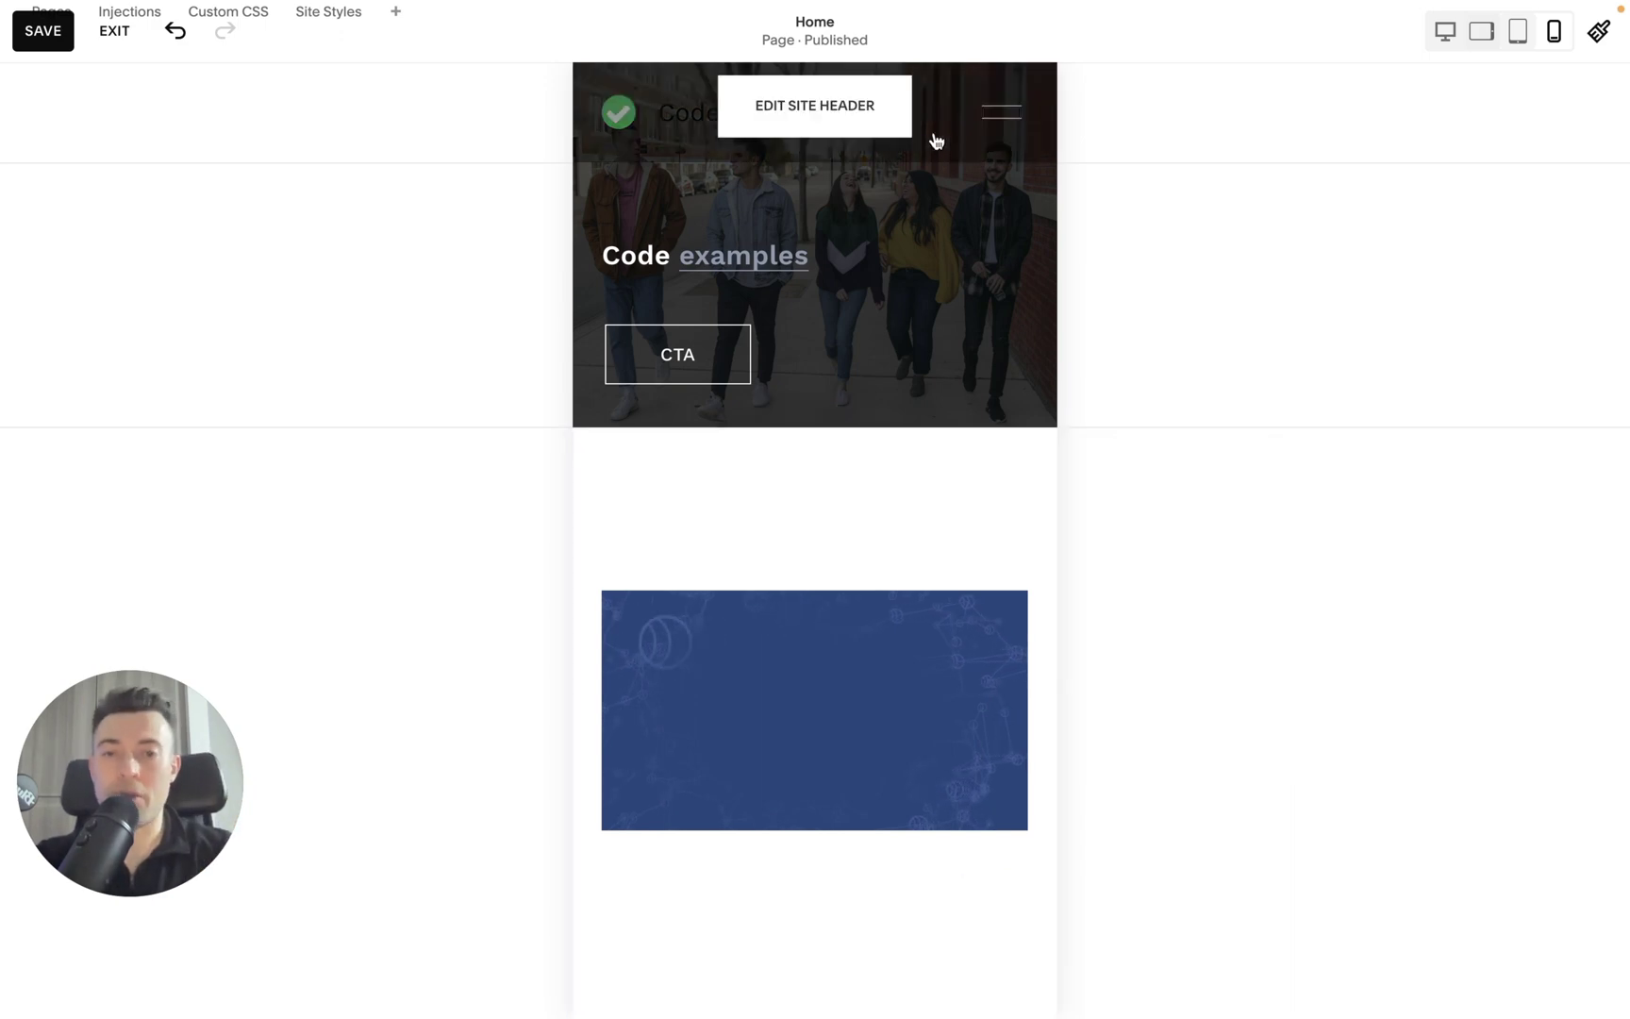
mouse_move(1010, 278)
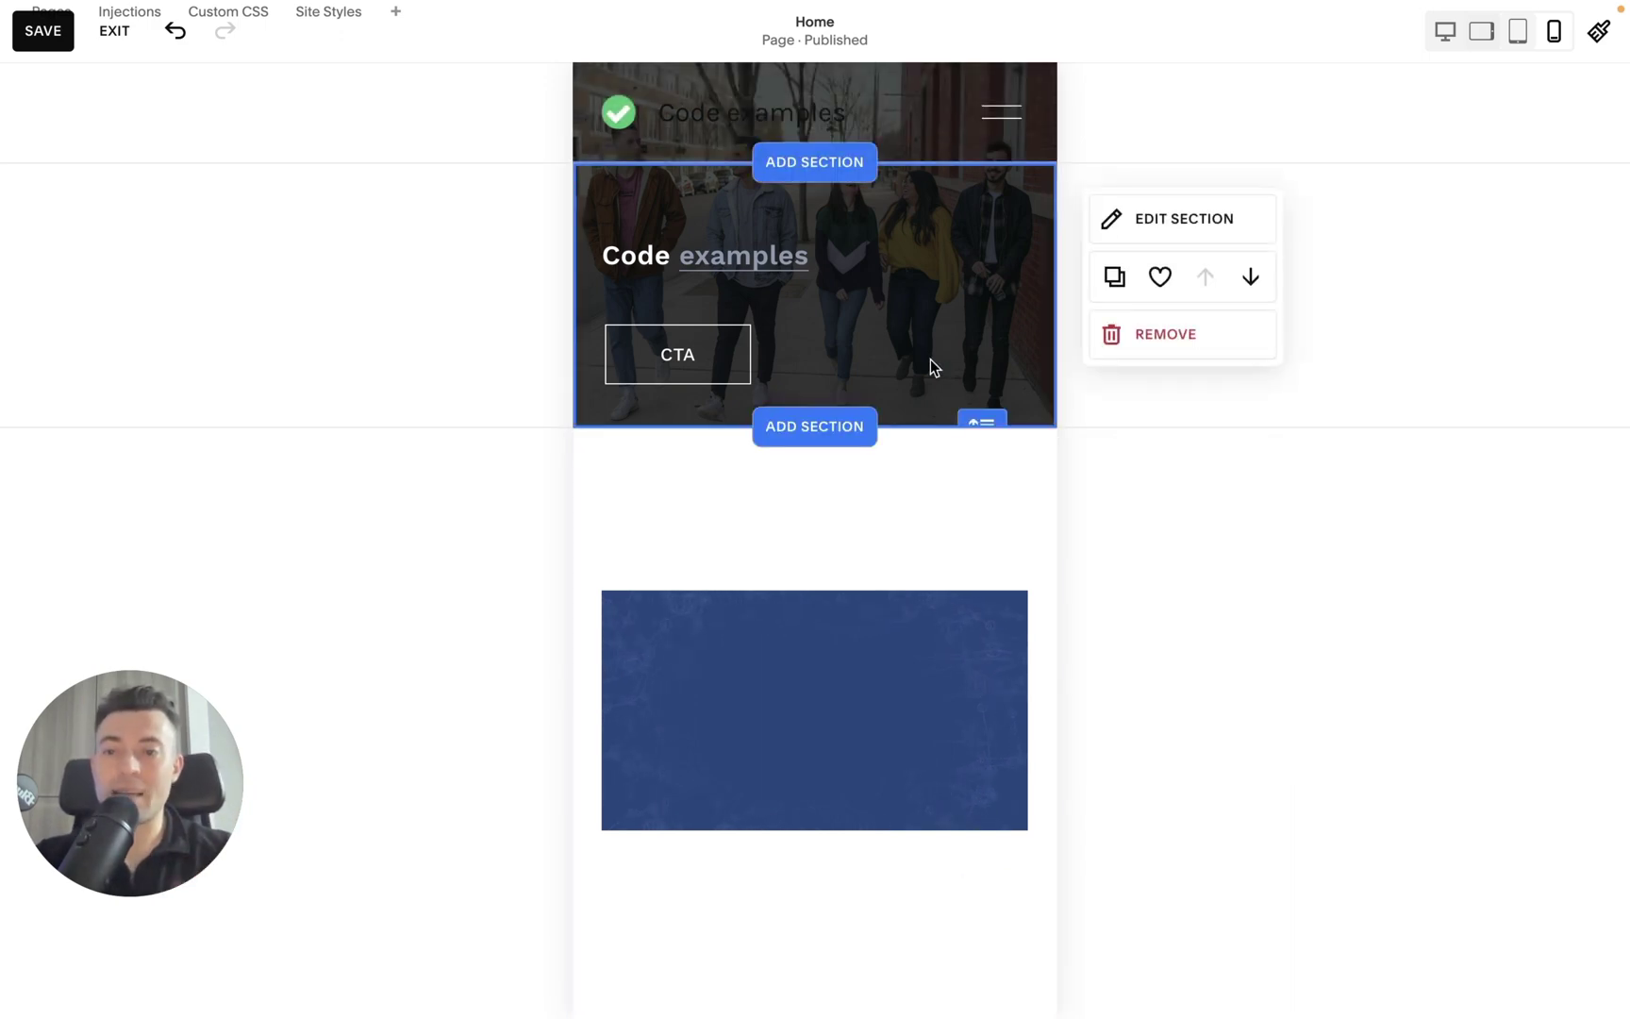
- On the desktop layout, set the hero background's overlay opacity to 0%
left_click(1445, 31)
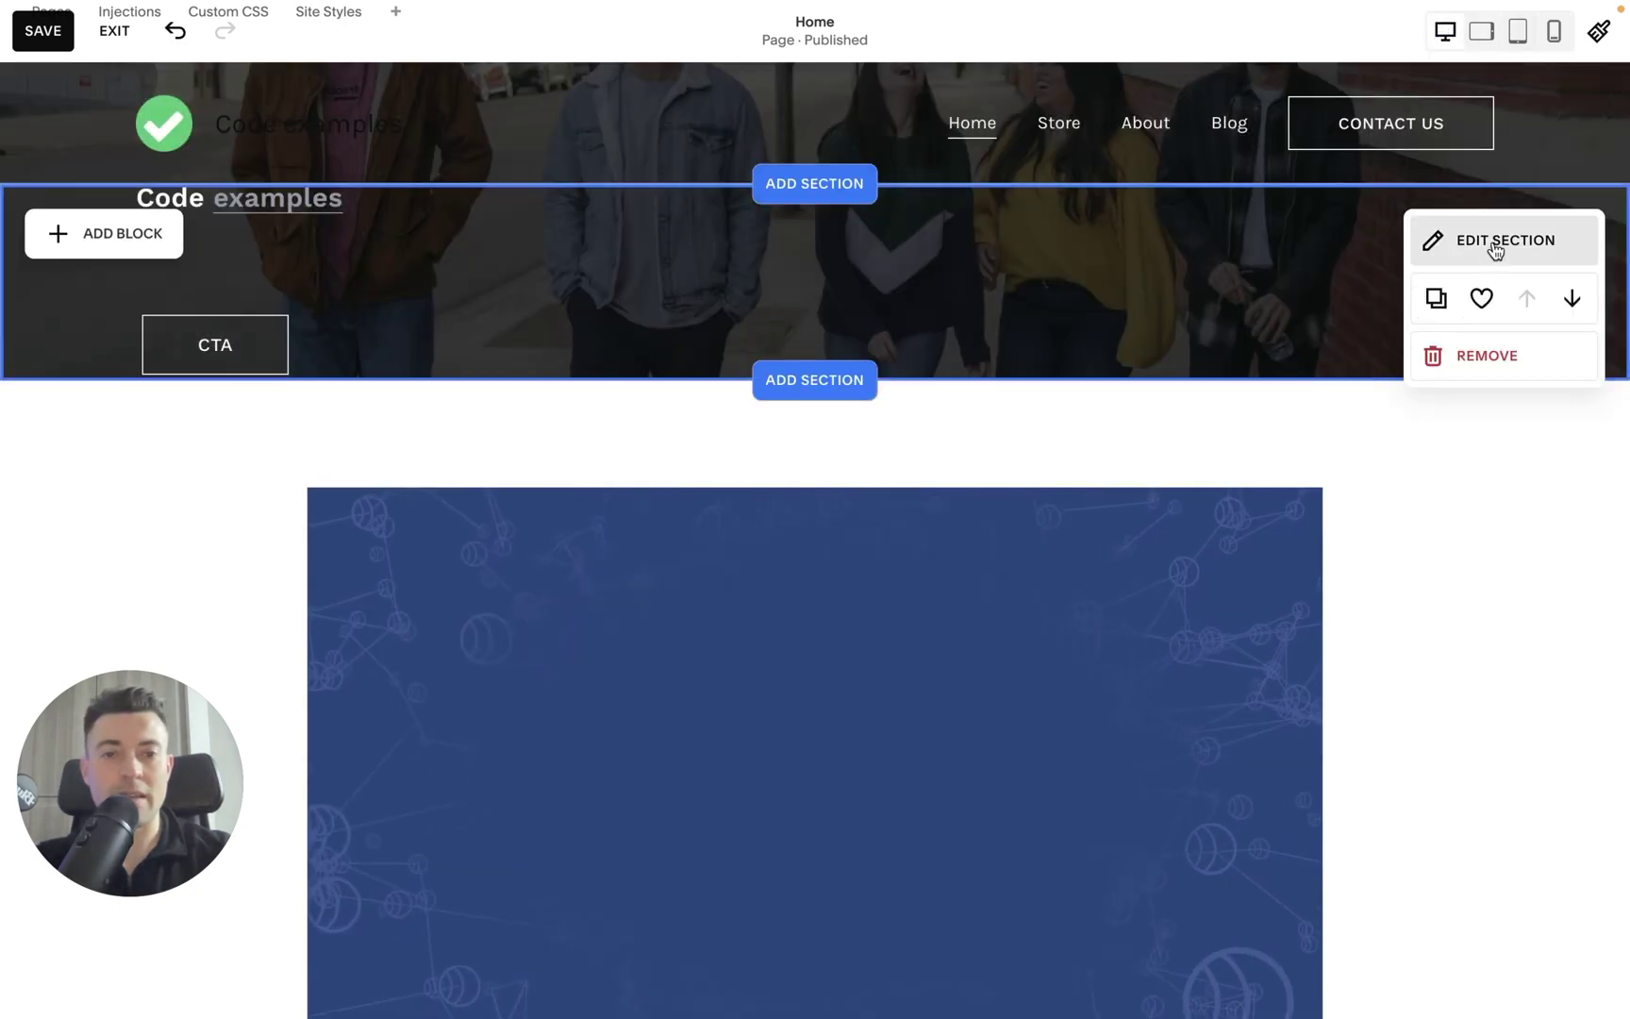
left_click(1492, 238)
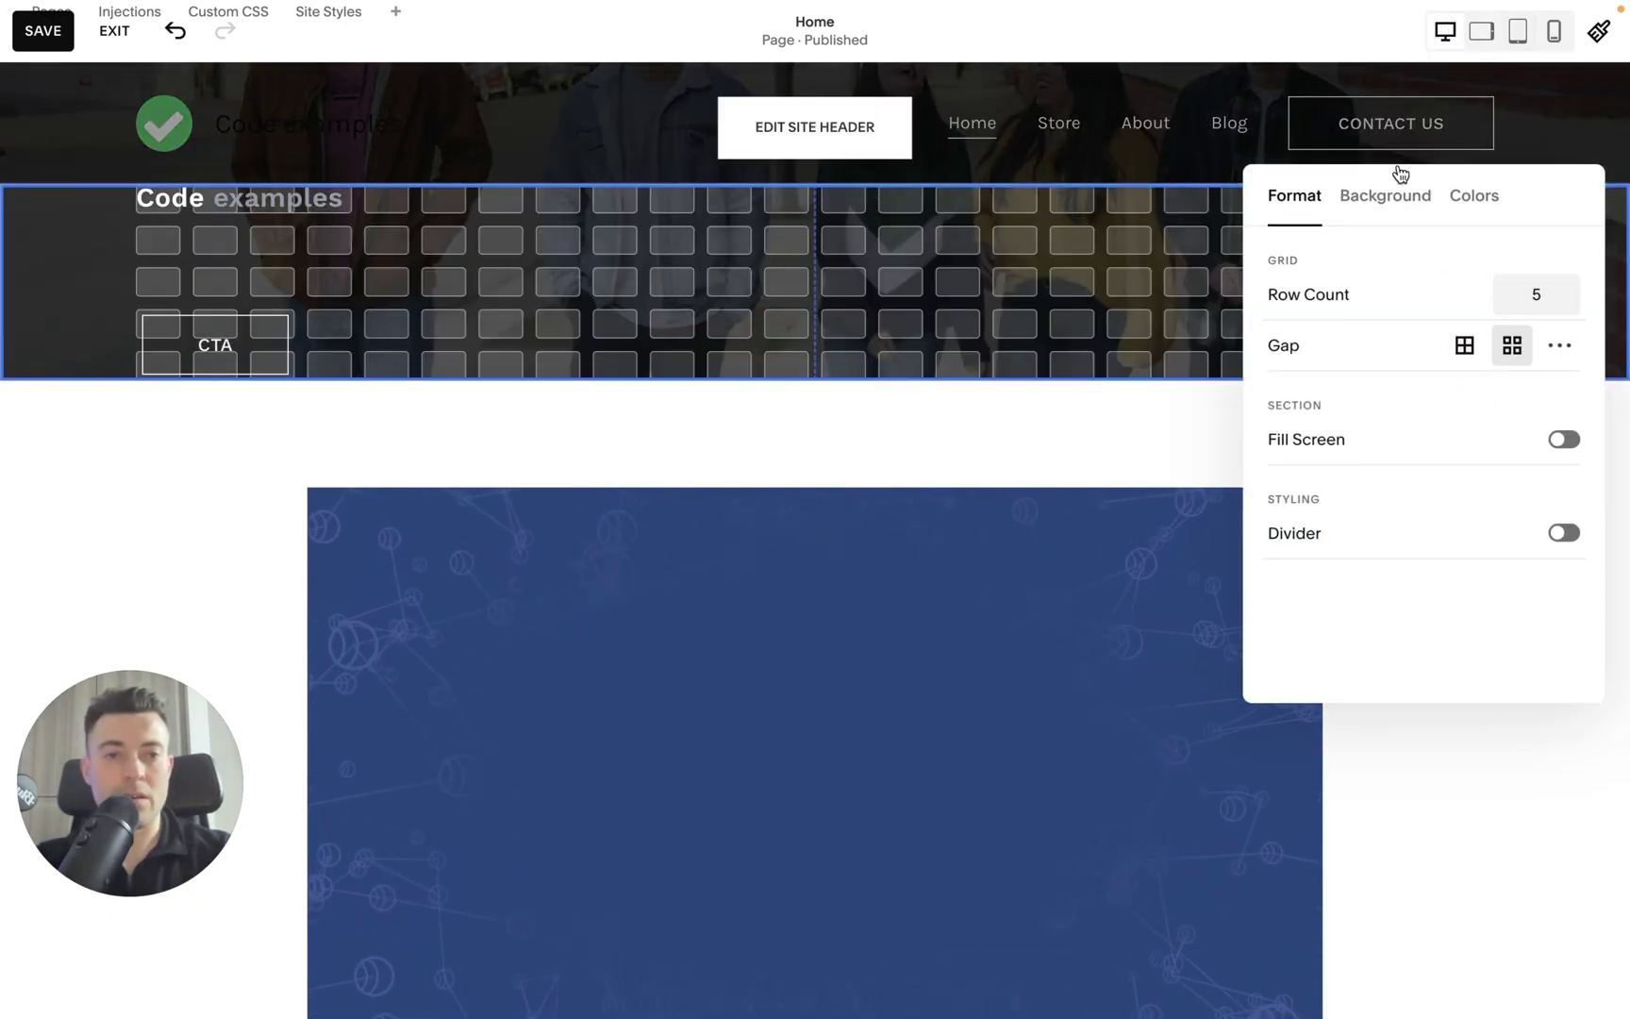
left_click(1385, 195)
scroll(1400, 665, "down", 2)
left_click_drag(1521, 655, 1160, 644)
left_click(1160, 644)
- Make the desktop hero section much taller, keeping fill screen off, and drag the Code examples heading lower
left_click(363, 248)
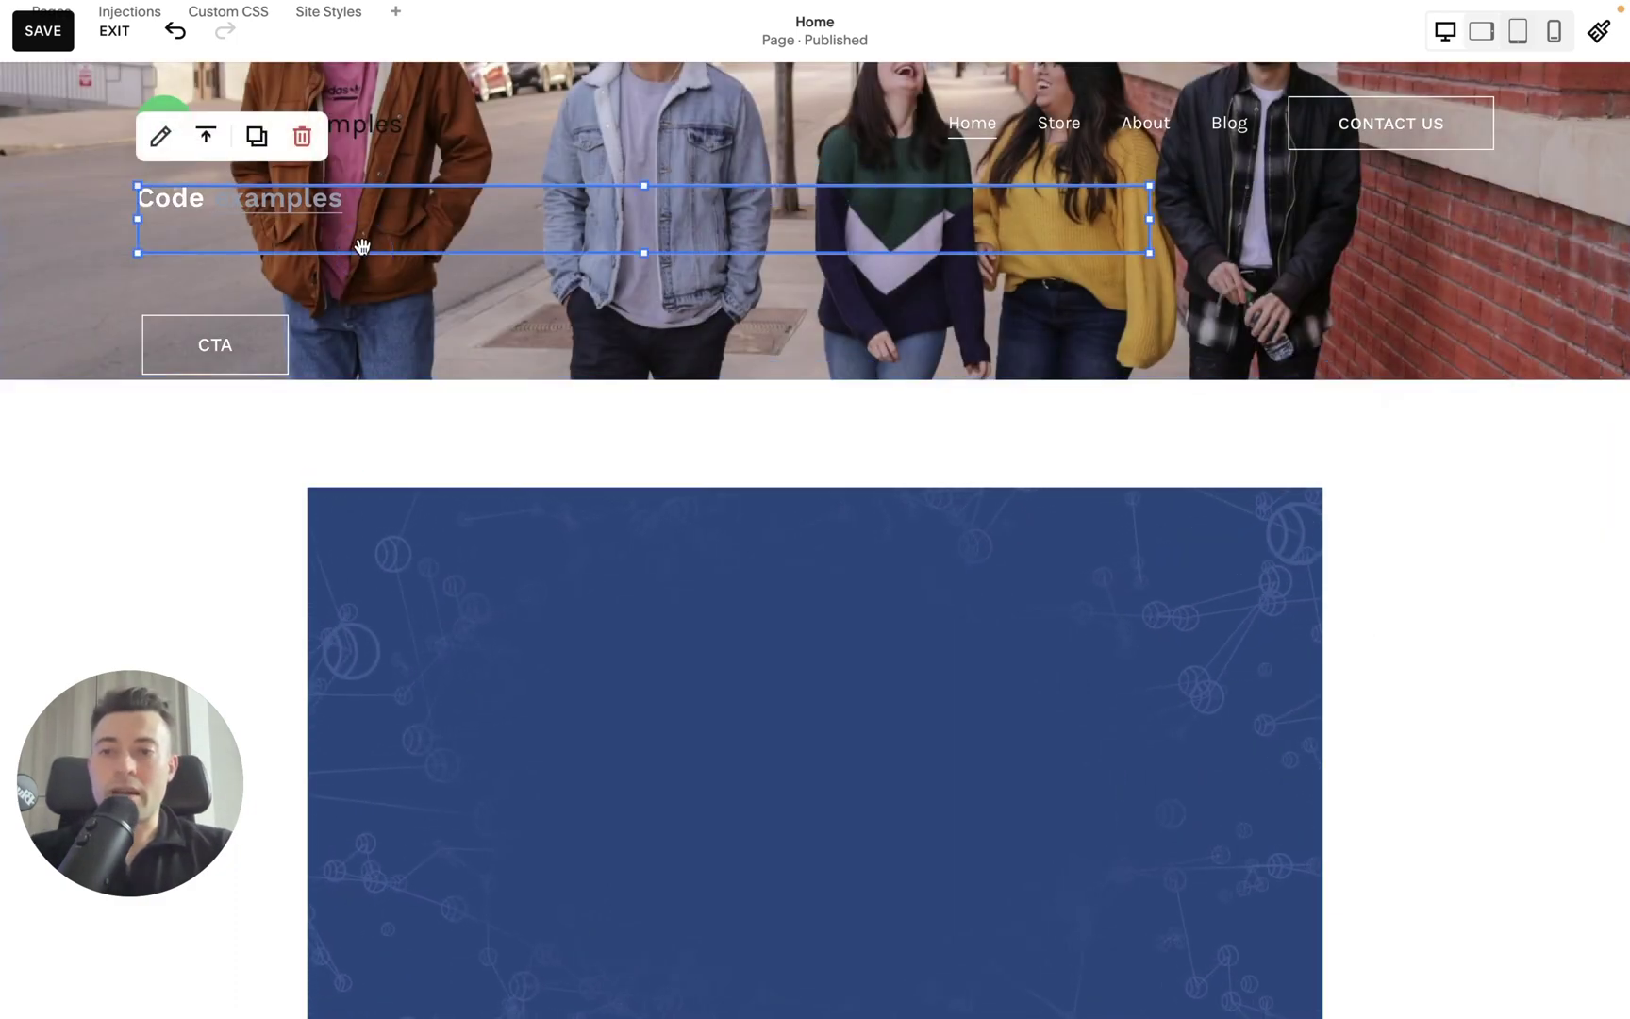
left_click(1358, 354)
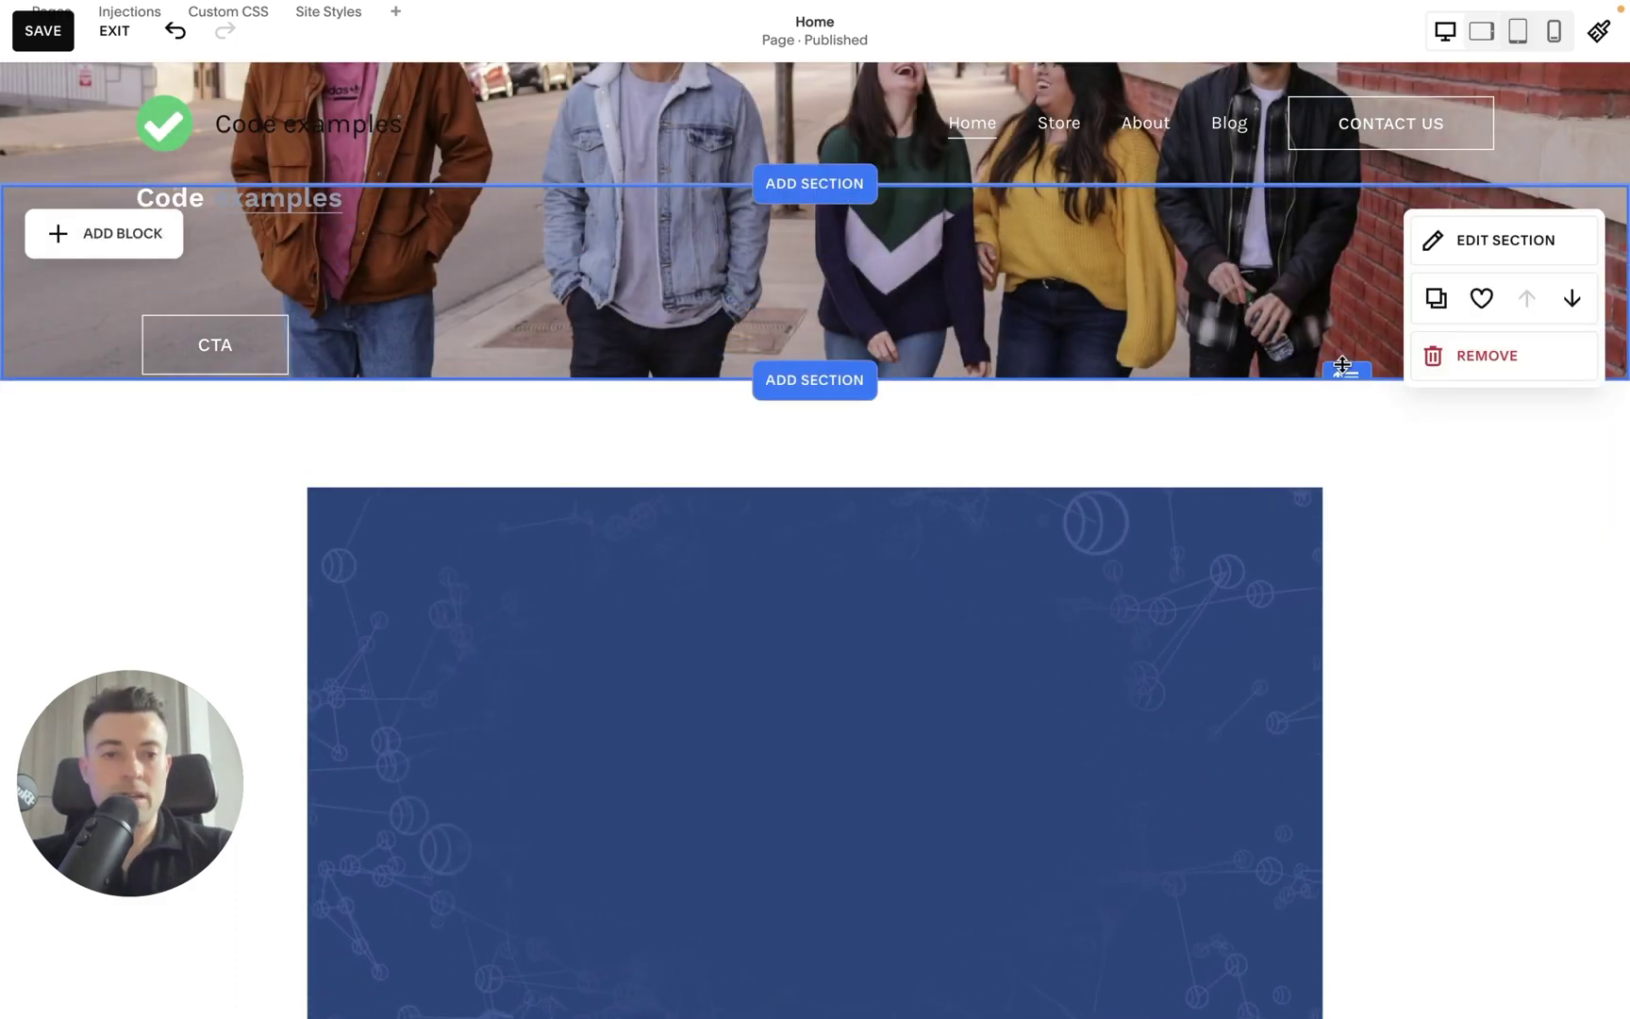
left_click_drag(1342, 370, 1367, 783)
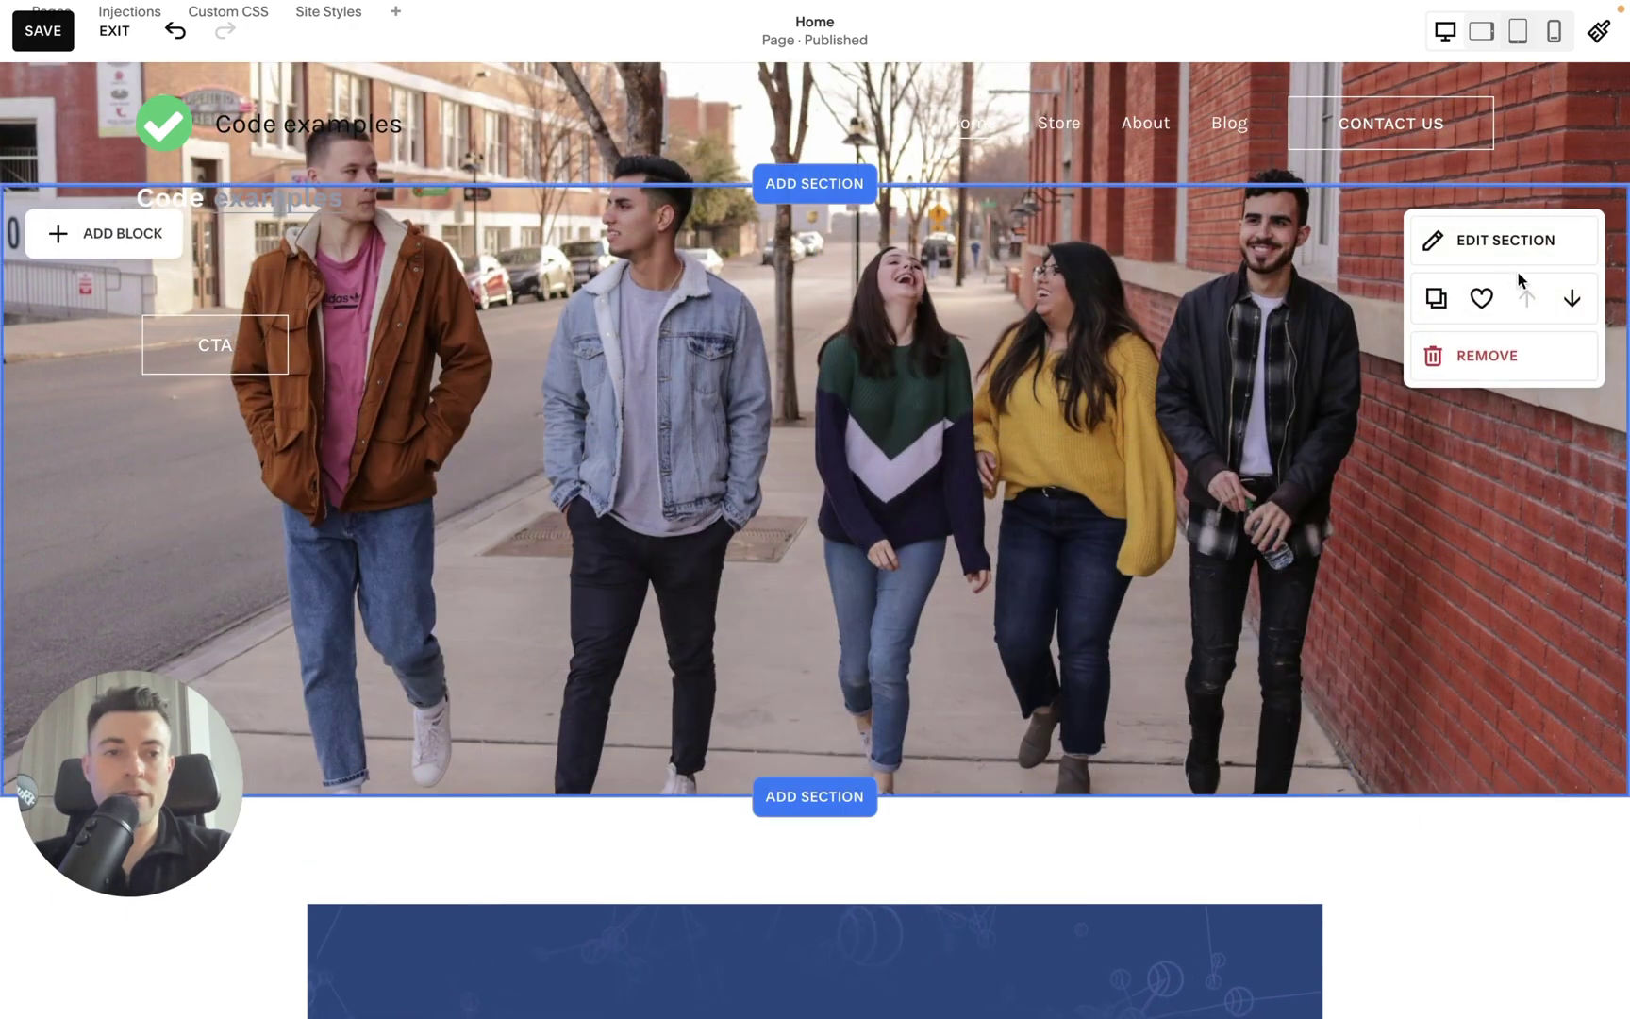
left_click(1513, 236)
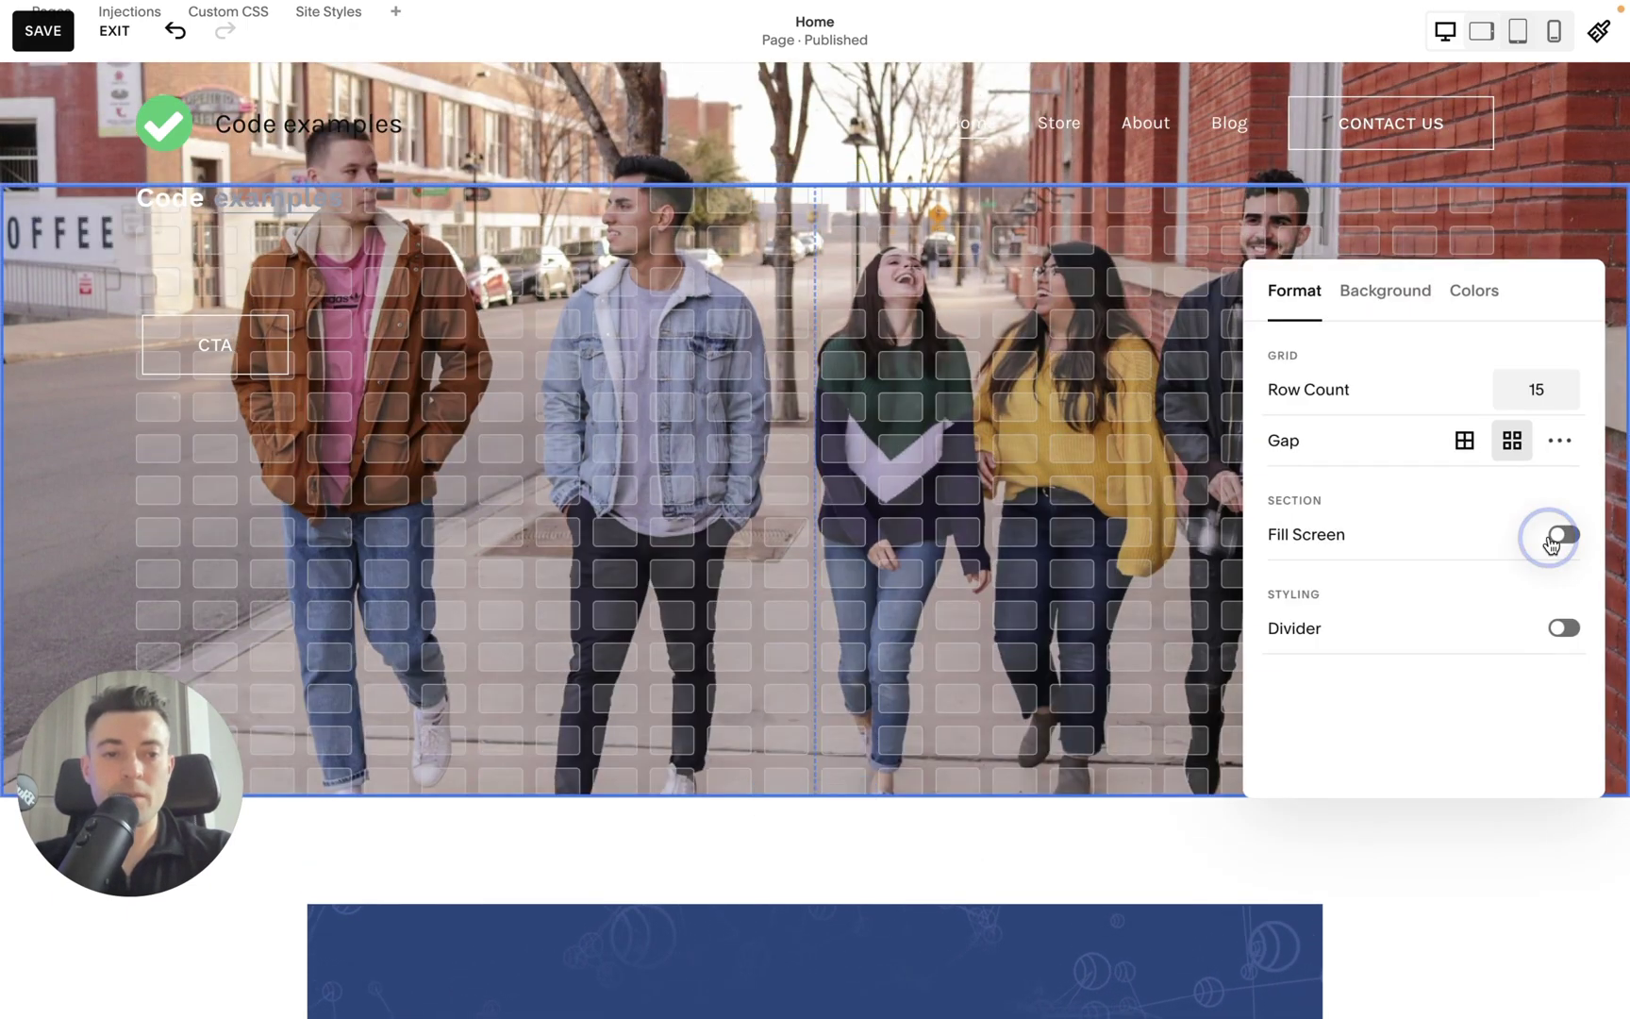
left_click(1562, 535)
left_click(1562, 535)
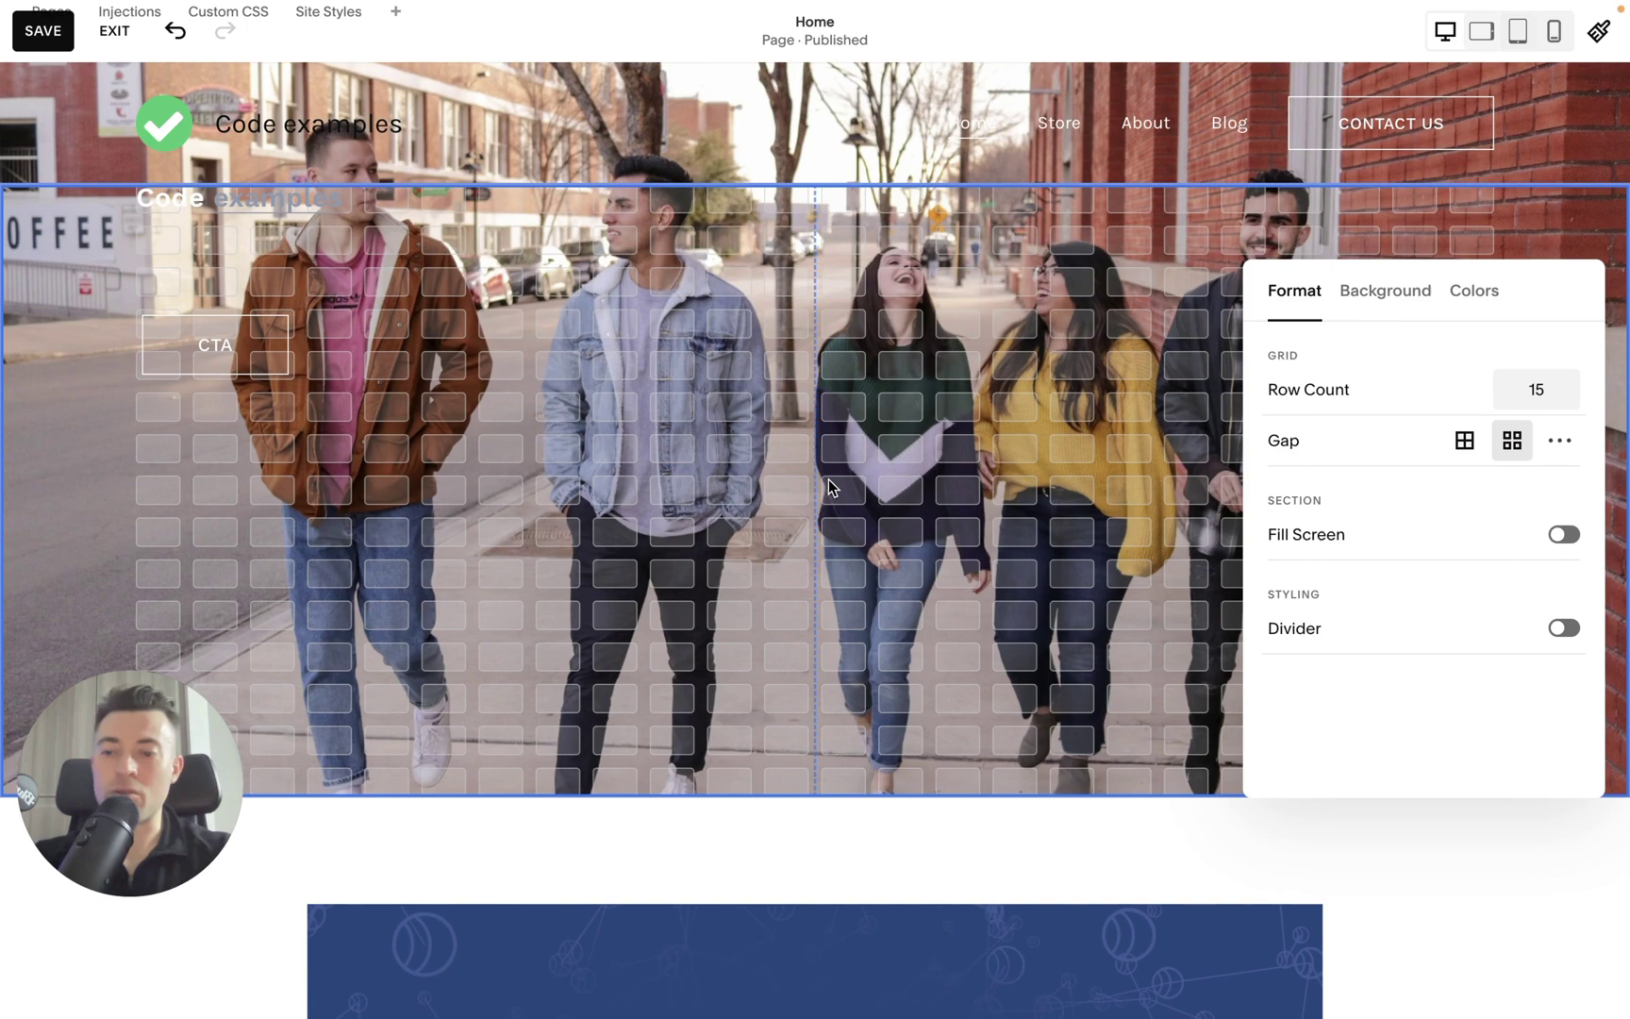
left_click(221, 409)
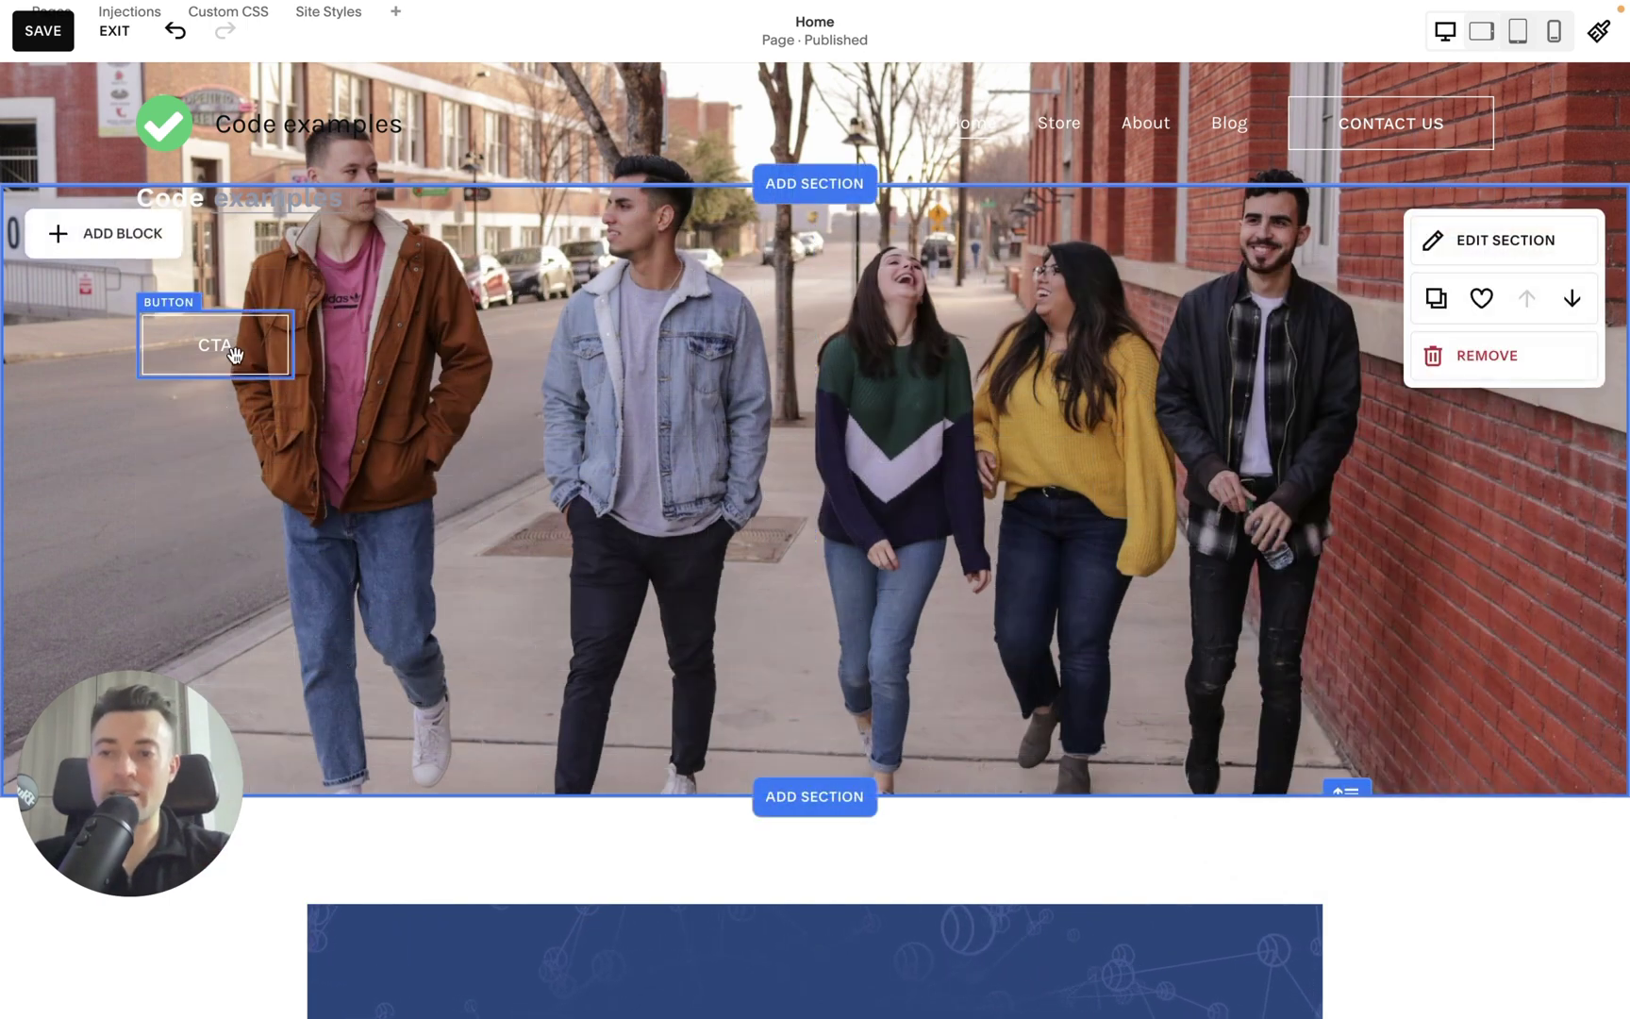
left_click(221, 627)
left_click_drag(486, 250, 486, 507)
left_click(673, 377)
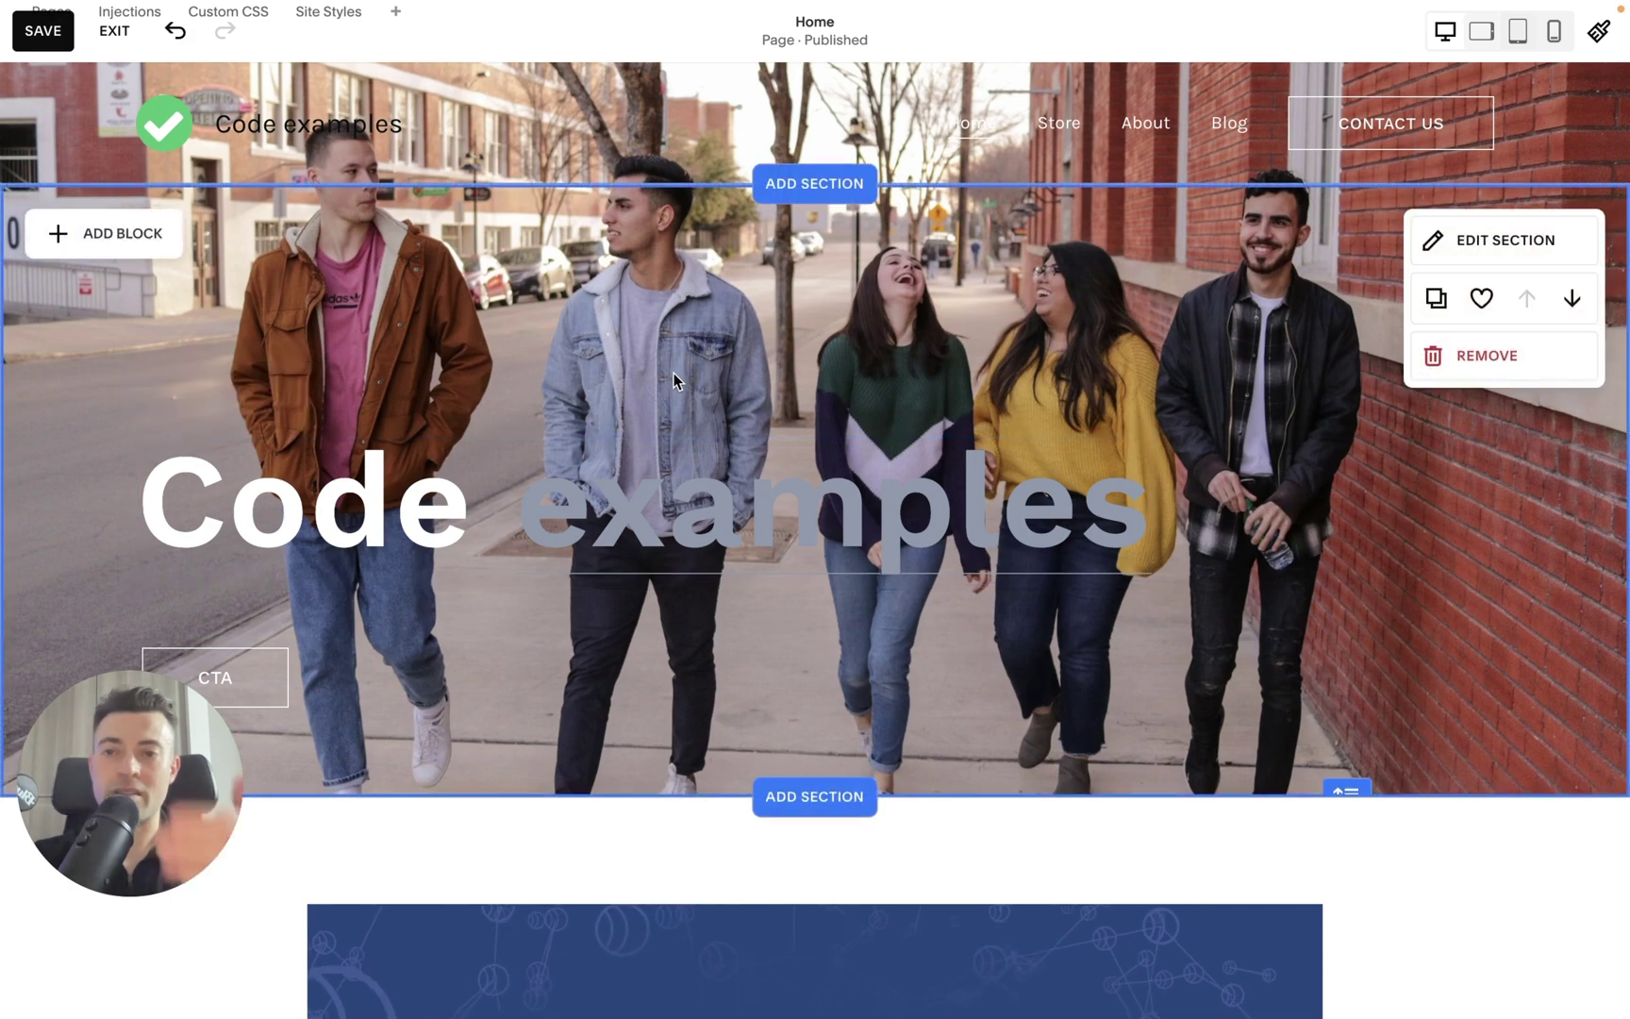
- In mobile view, stretch the hero section taller, then shrink it slightly so all five people fit
left_click(1549, 38)
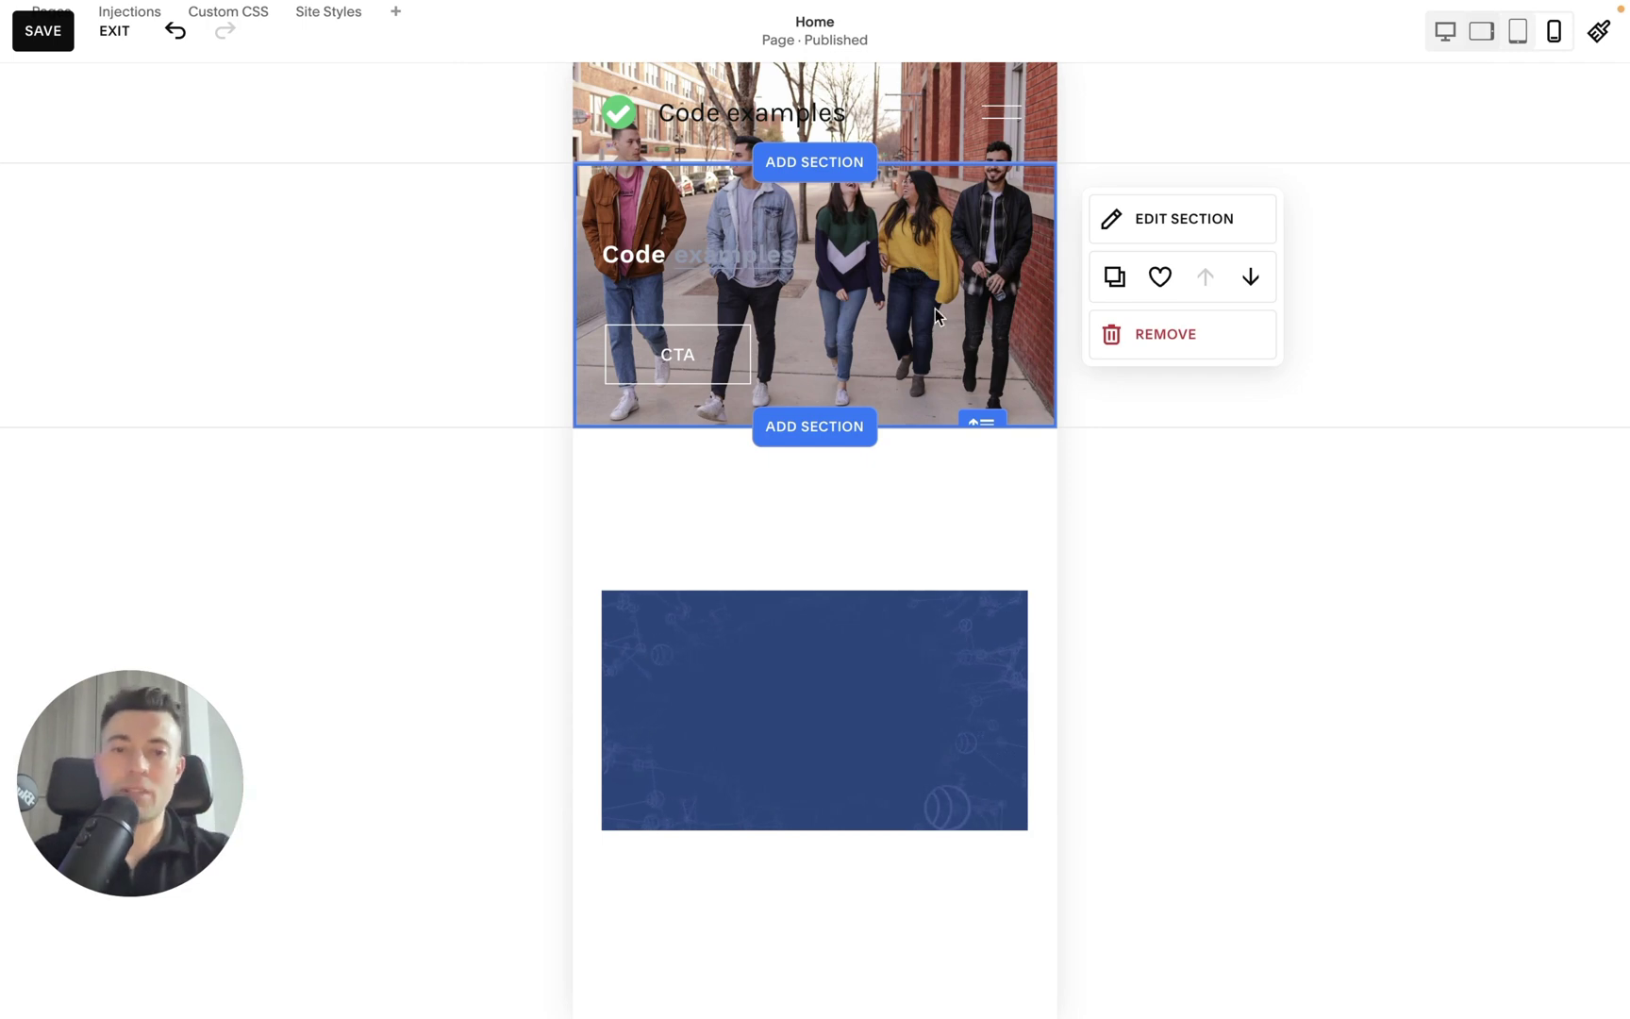
left_click(982, 424)
left_click_drag(984, 424, 991, 662)
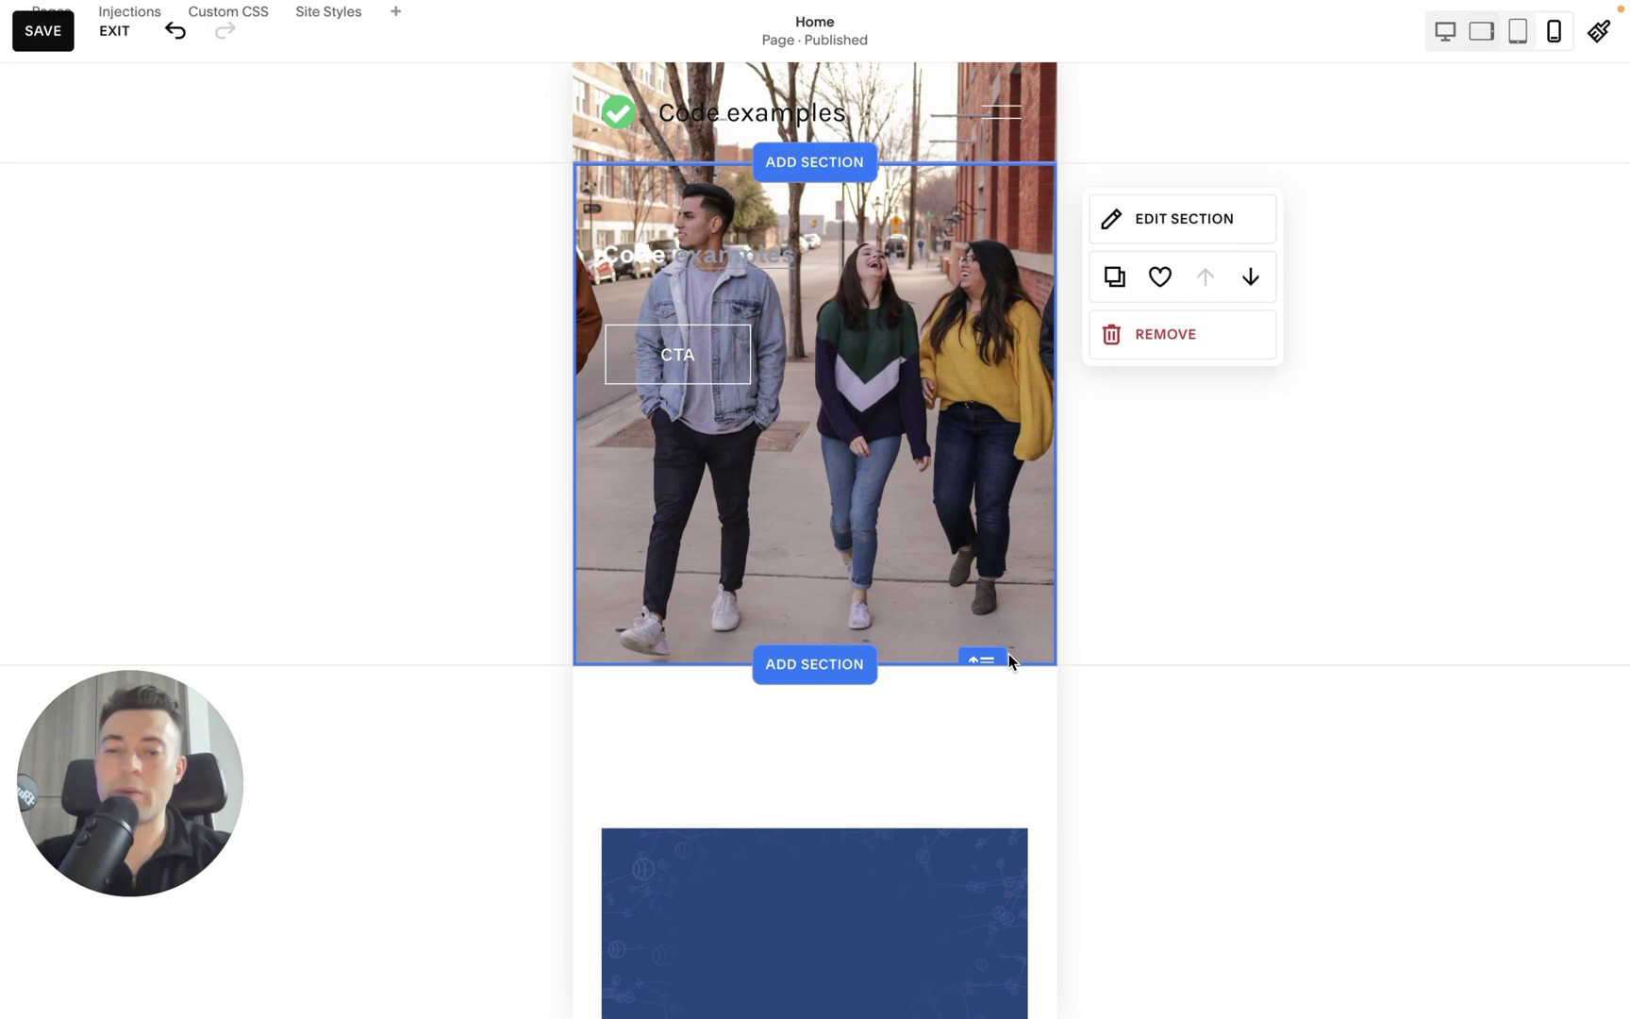
left_click(985, 661)
left_click_drag(987, 660, 995, 498)
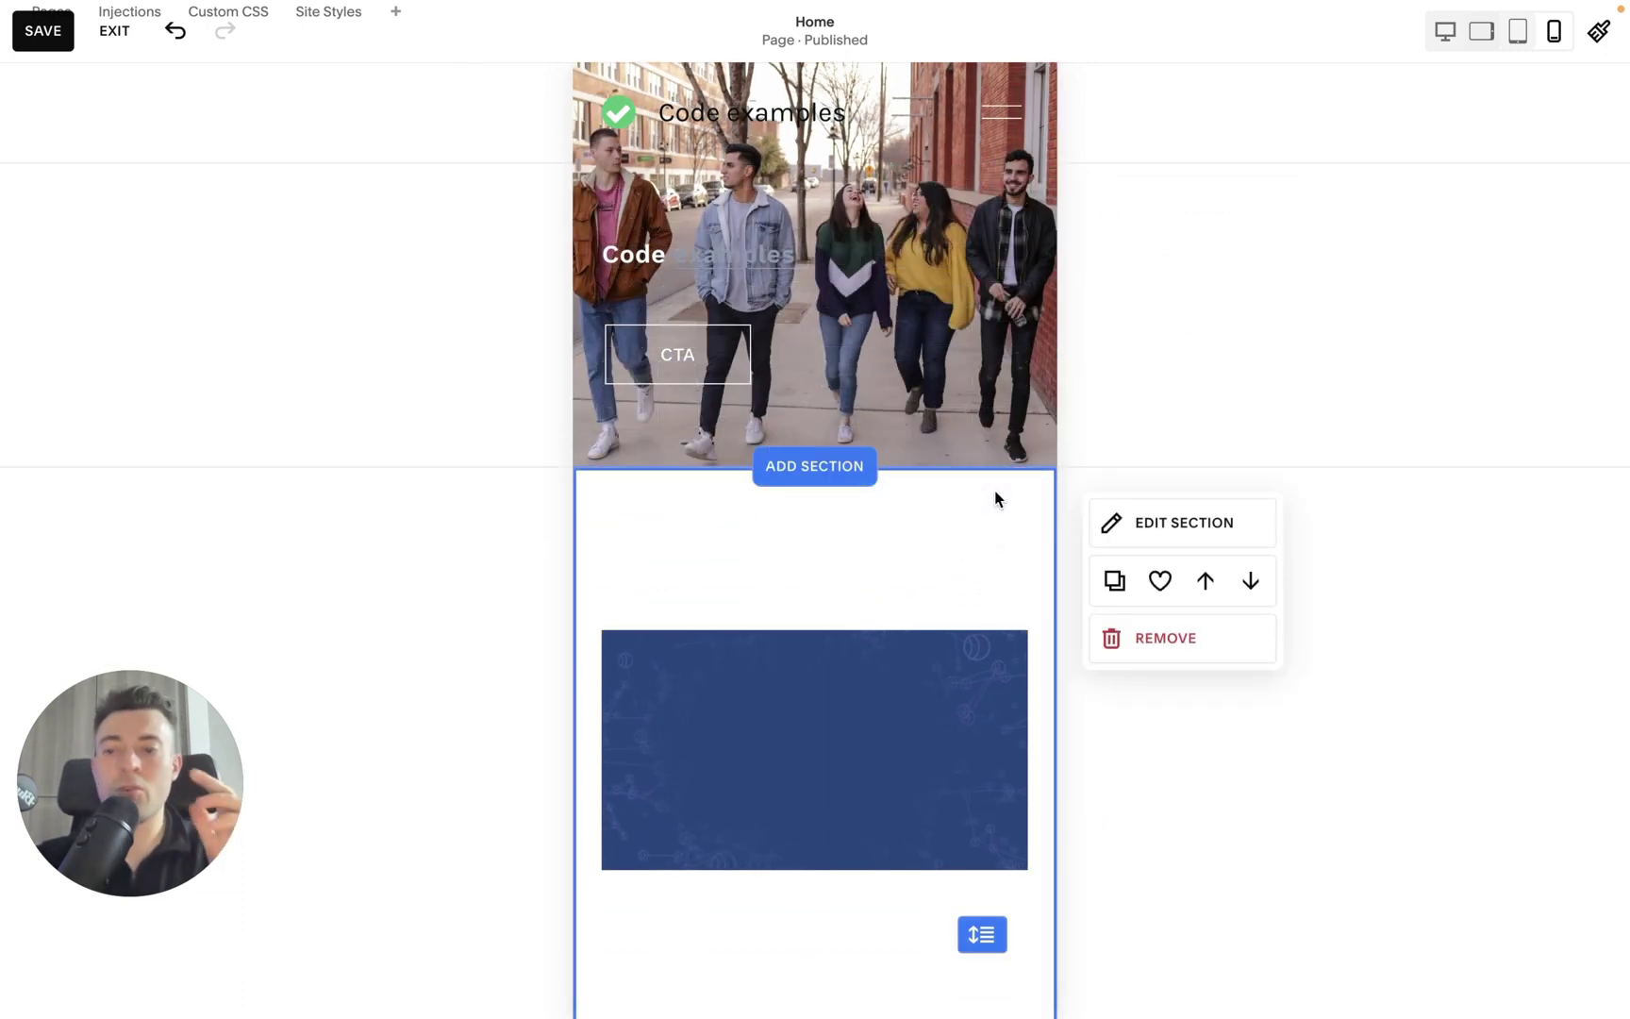